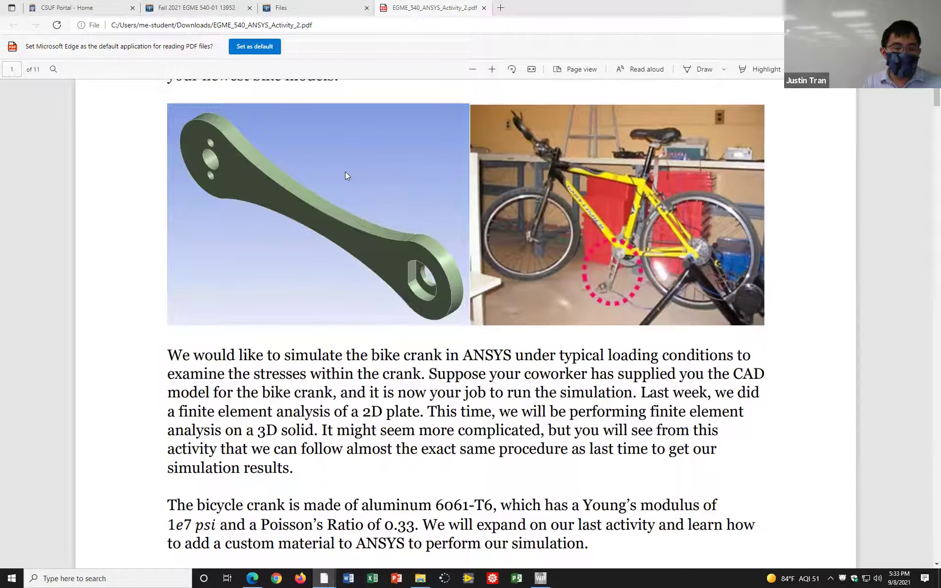
Read the activity PDF's bike crank introduction, aluminum 6061-T6 material data and the start of the custom material properties section.
{"action": "scroll", "coordinate": [228, 291], "scroll_direction": "down", "scroll_amount": 3}
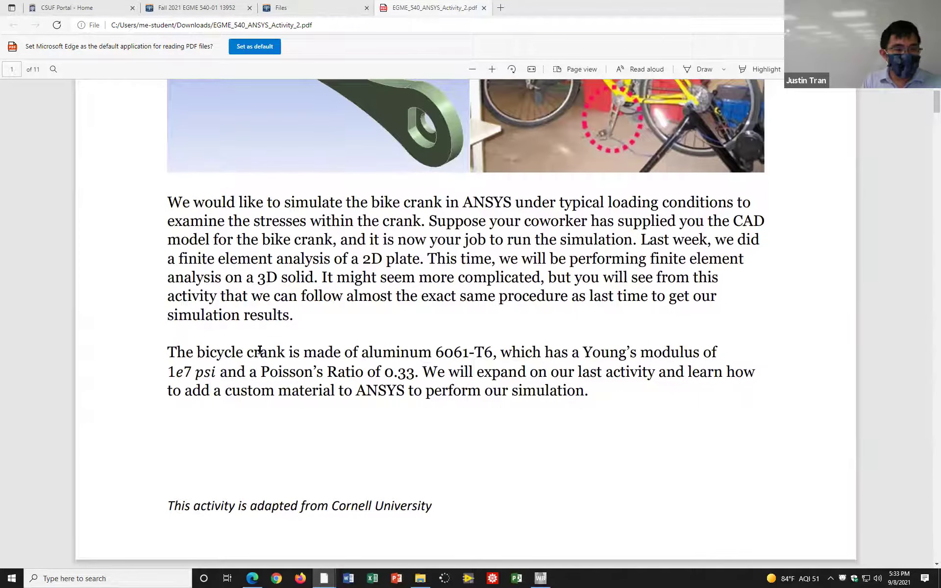
{"action": "left_click_drag", "start_coordinate": [364, 354], "coordinate": [492, 344]}
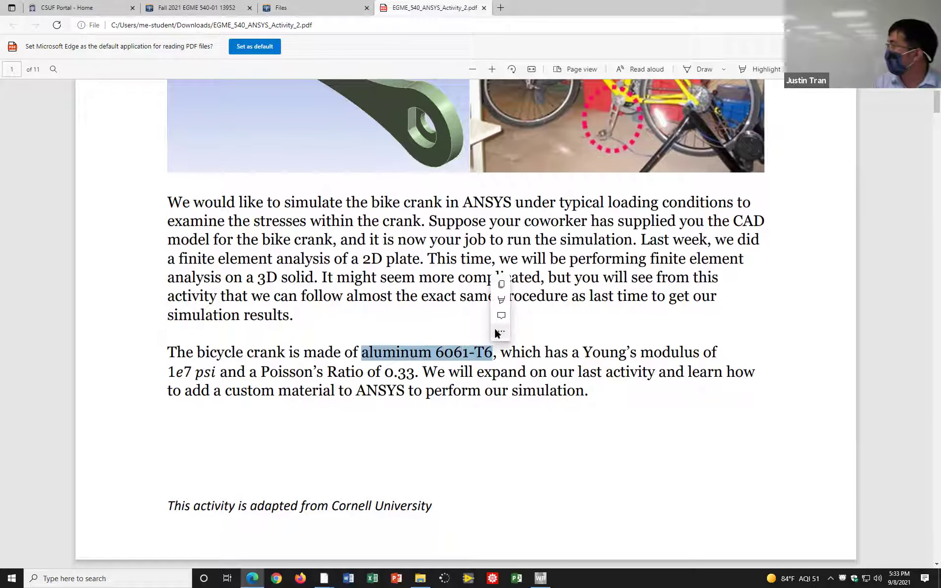
{"action": "mouse_move", "coordinate": [498, 331]}
{"action": "left_click", "coordinate": [468, 334]}
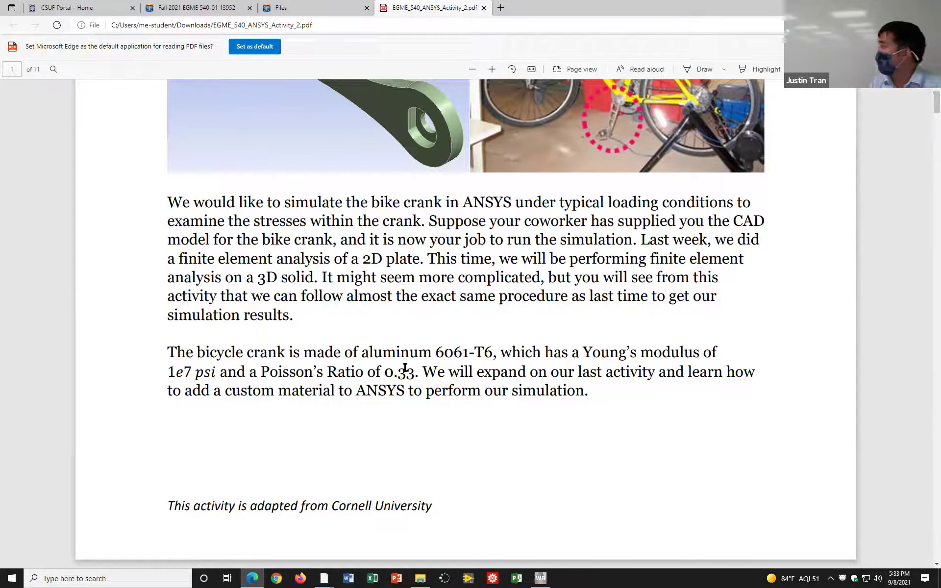
{"action": "scroll", "coordinate": [196, 484], "scroll_direction": "down", "scroll_amount": 1}
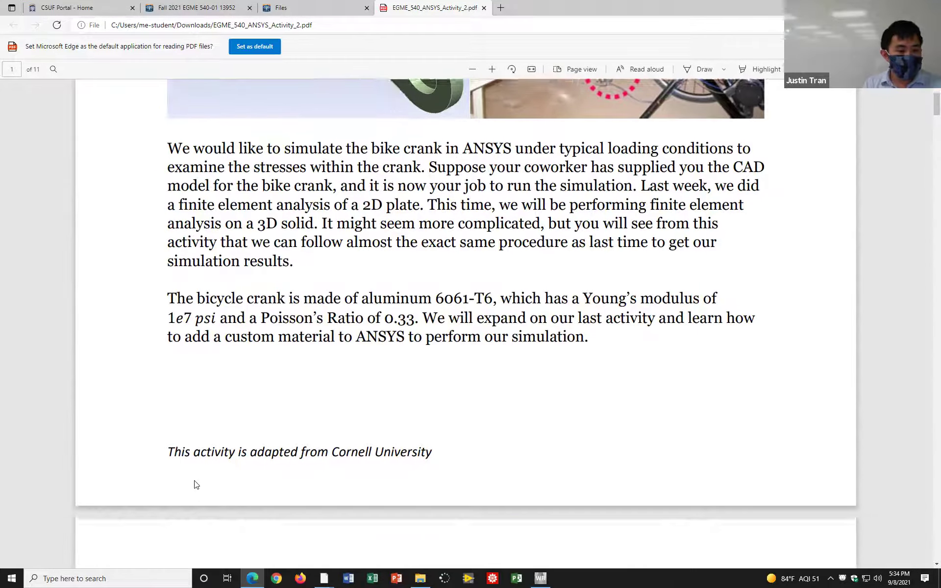
{"action": "scroll", "coordinate": [196, 484], "scroll_direction": "down", "scroll_amount": 9}
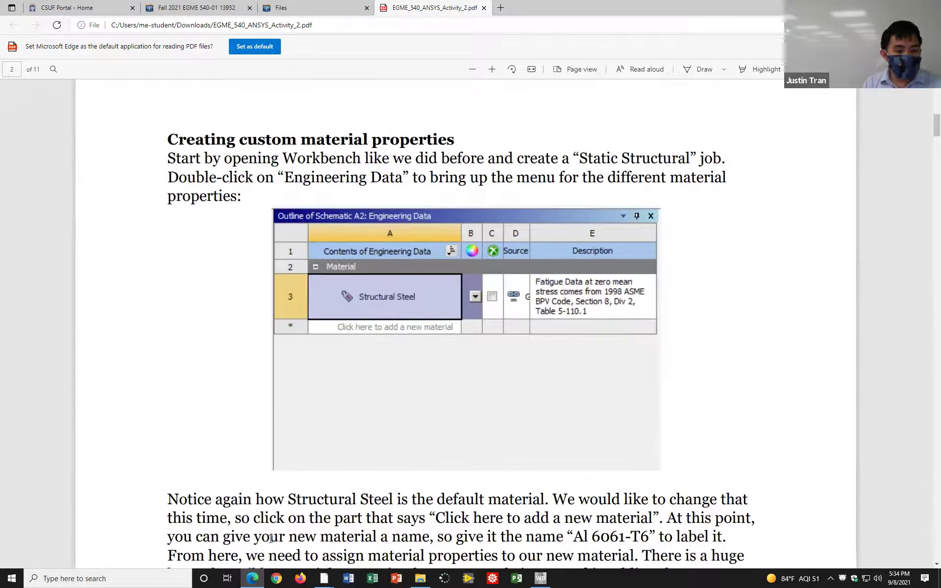
{"action": "left_click", "coordinate": [252, 578]}
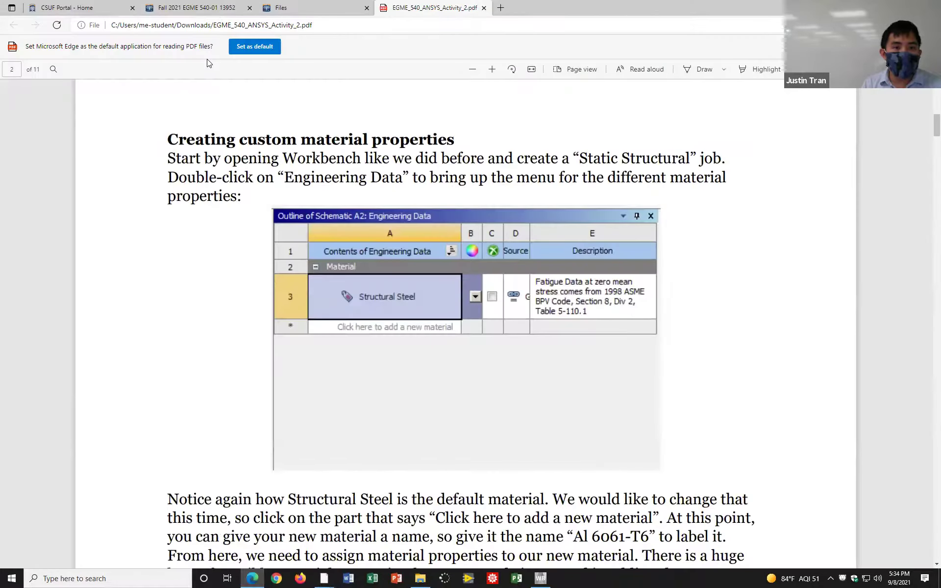
Open the ANSYS Activity 2: Bikes assignment in the Fall 2021 EGME 540-01 course to view its CAD files.
{"action": "left_click", "coordinate": [223, 10]}
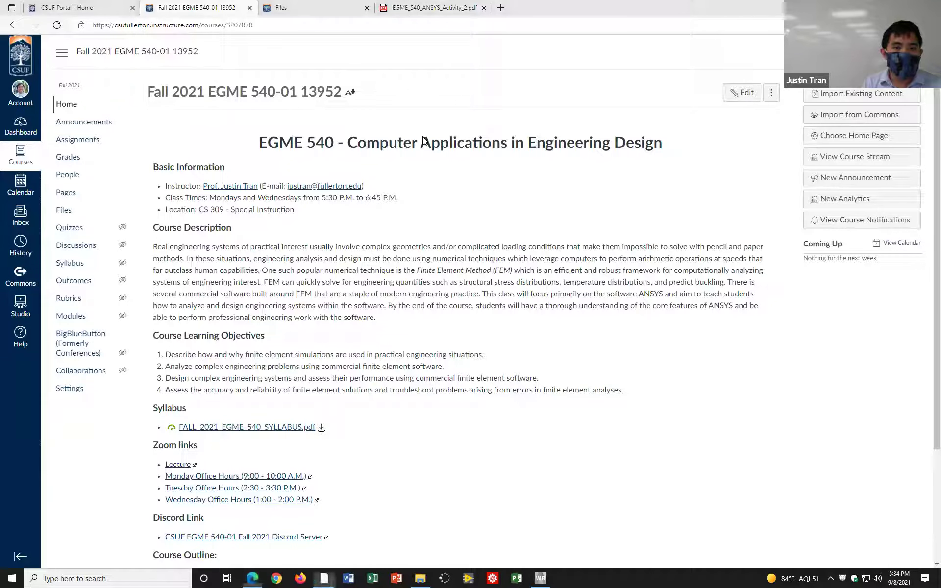
{"action": "scroll", "coordinate": [380, 287], "scroll_direction": "down", "scroll_amount": 3}
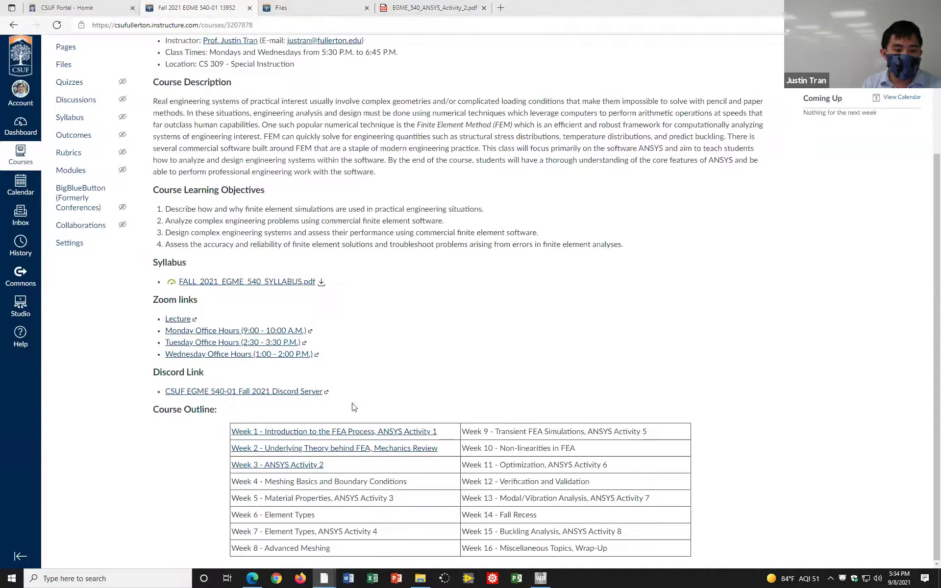
{"action": "scroll", "coordinate": [162, 206], "scroll_direction": "up", "scroll_amount": 3}
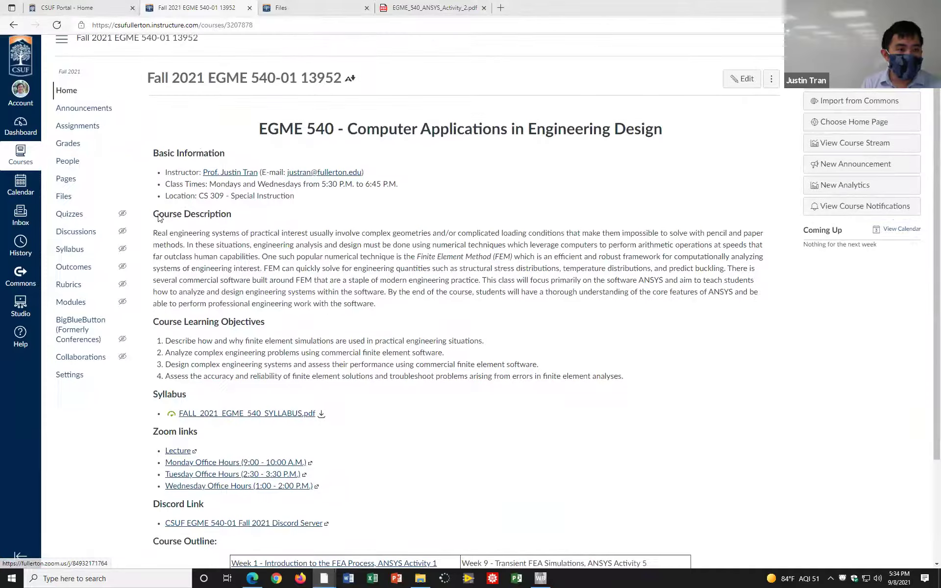
{"action": "left_click", "coordinate": [94, 143]}
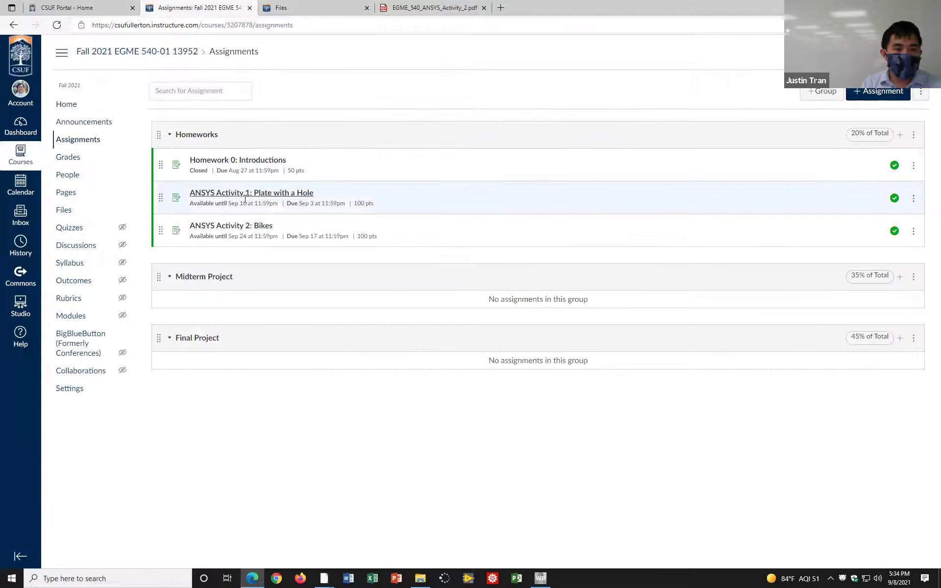
{"action": "left_click", "coordinate": [255, 227]}
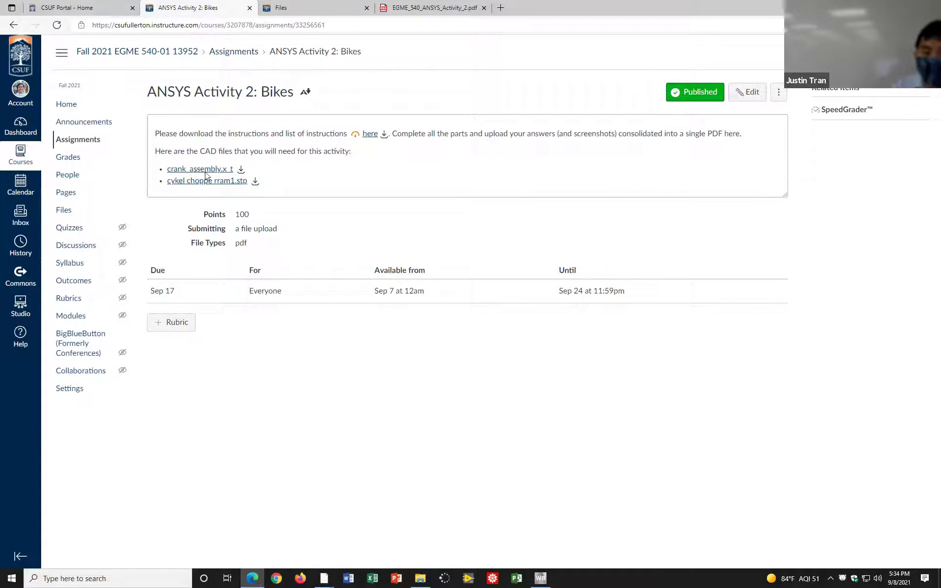
Switch to ANSYS Workbench and add a Static Structural analysis system to the project schematic, keeping its default name.
{"action": "left_click", "coordinate": [541, 578]}
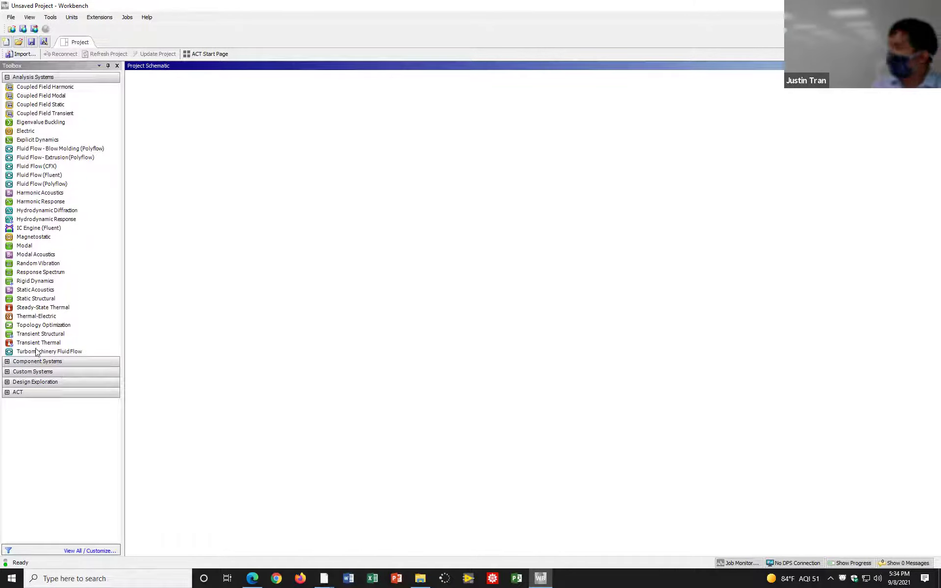
{"action": "left_click_drag", "start_coordinate": [46, 299], "coordinate": [184, 135]}
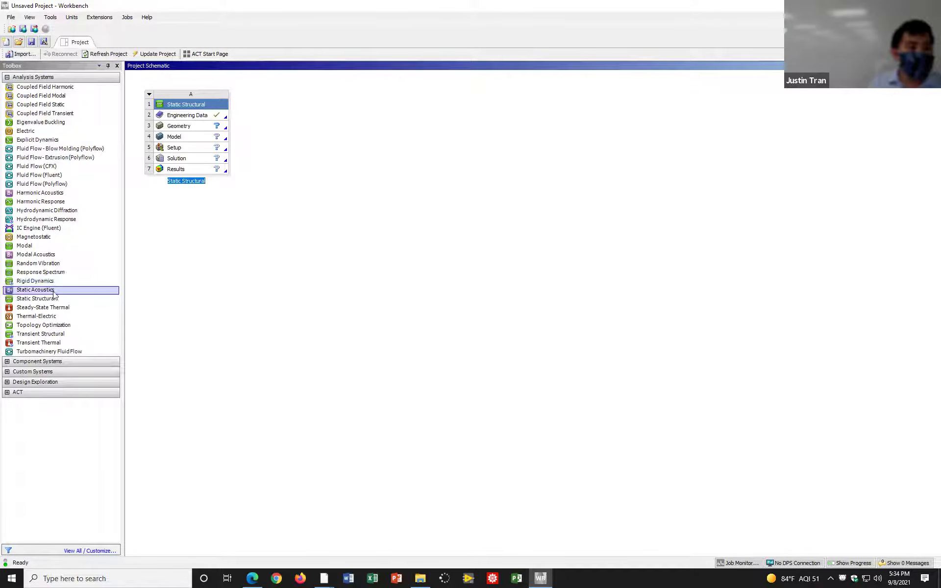
{"action": "left_click", "coordinate": [247, 193]}
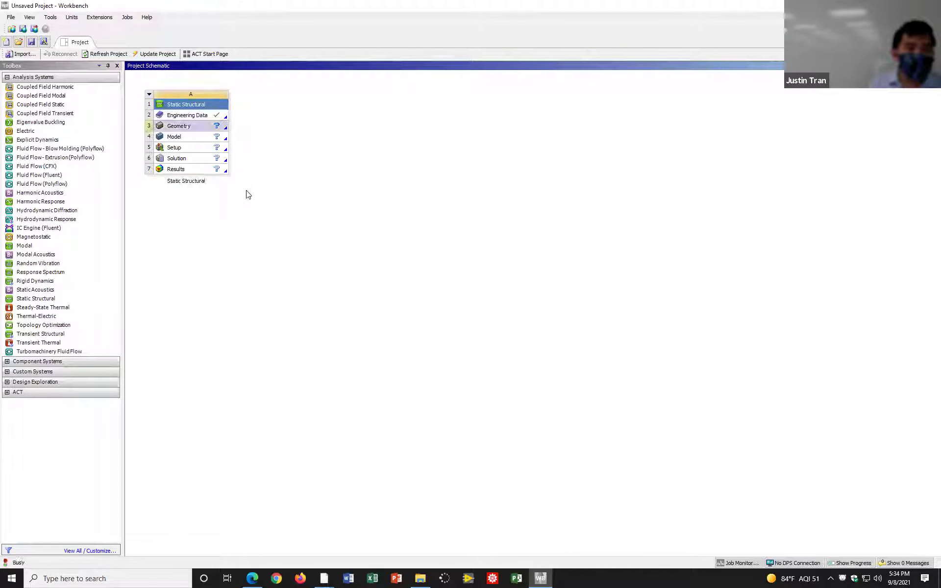
Import crank_assembly.x_t from the Downloads folder as the geometry of the Static Structural system.
{"action": "left_click", "coordinate": [197, 127]}
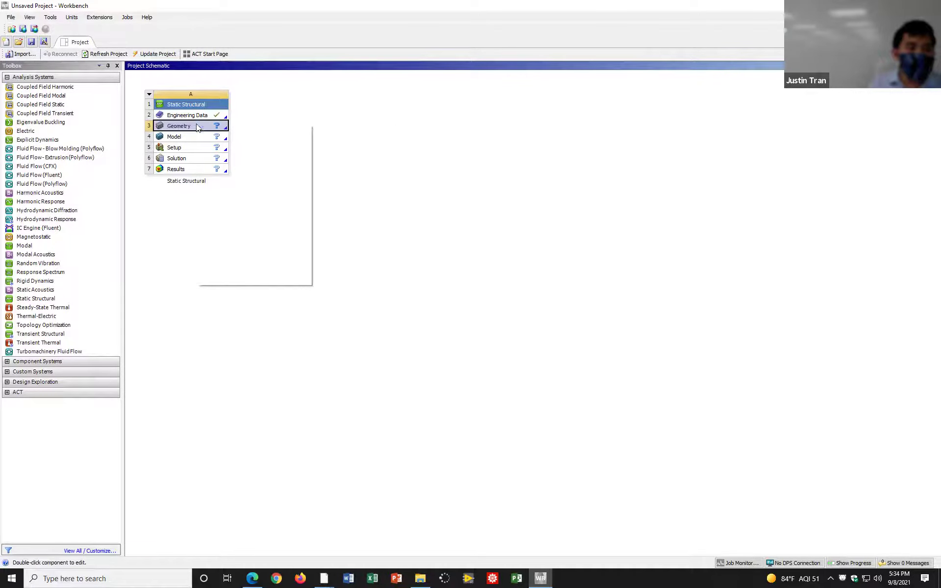
{"action": "right_click", "coordinate": [197, 127]}
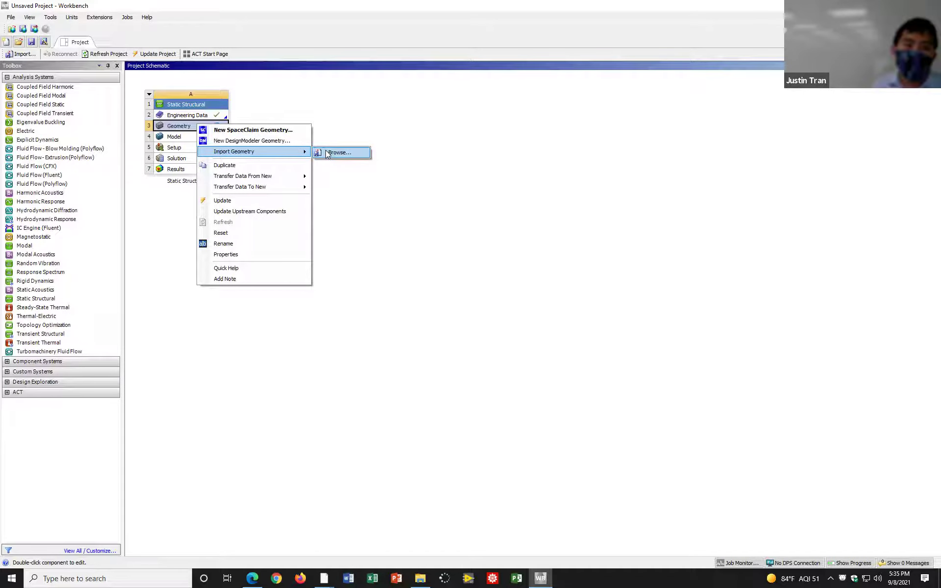
{"action": "left_click", "coordinate": [365, 153]}
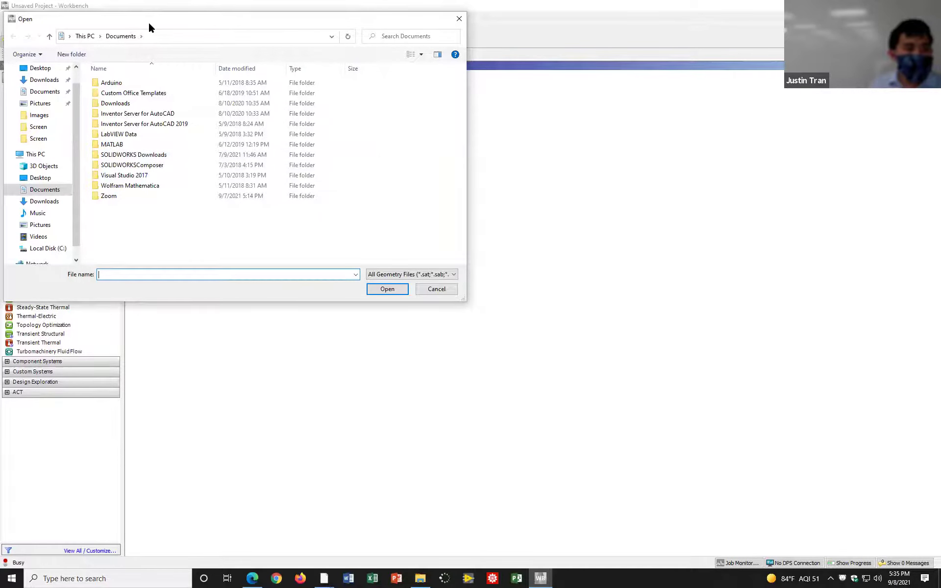
{"action": "left_click", "coordinate": [110, 109]}
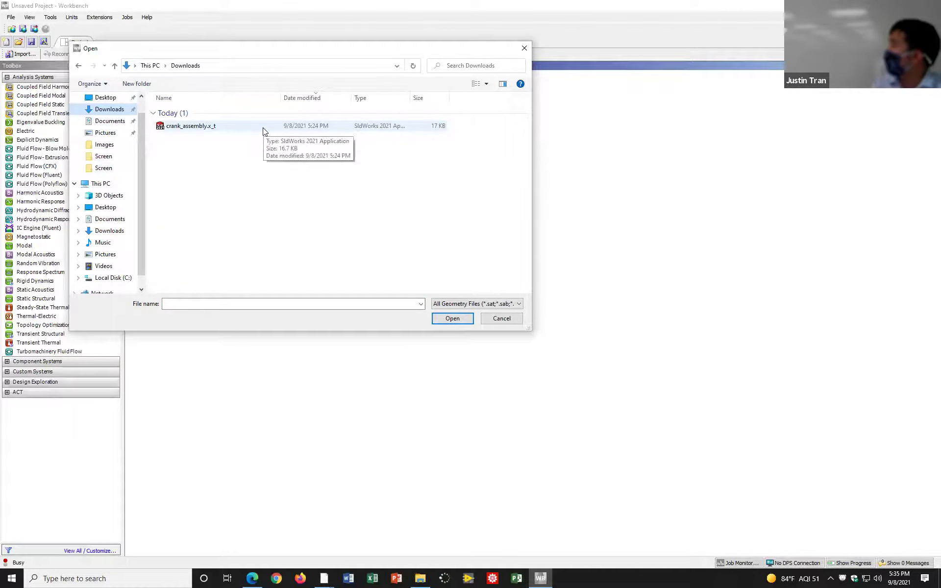
{"action": "double_click", "coordinate": [237, 129]}
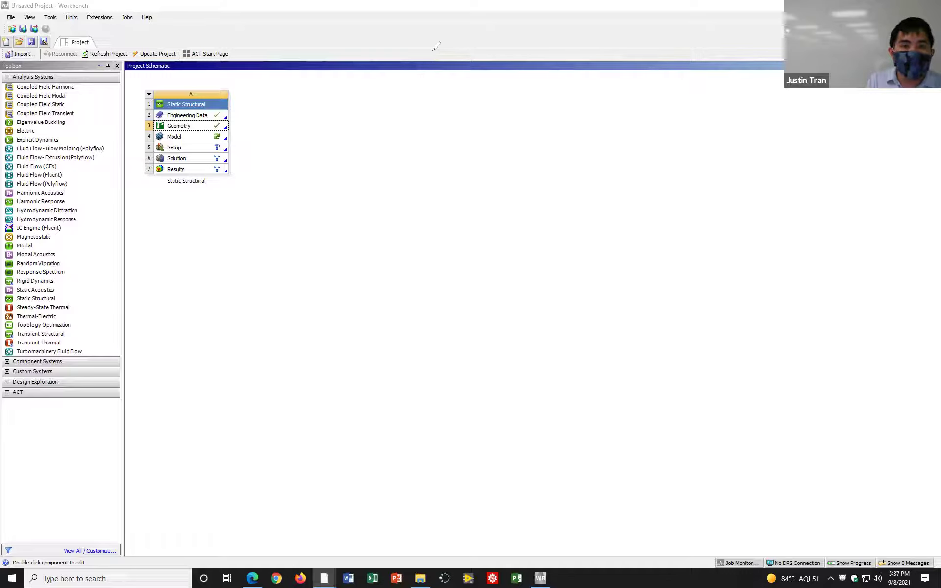
Handwrite the geometry file formats ".x_t → Parasolid", ".igs", ".stp" and ".step" as annotations over the empty project schematic.
{"action": "left_click", "coordinate": [336, 160]}
{"action": "mouse_move", "coordinate": [346, 151]}
{"action": "left_mouse_down"}
{"action": "mouse_move", "coordinate": [358, 165]}
{"action": "mouse_move", "coordinate": [350, 165]}
{"action": "mouse_move", "coordinate": [383, 165]}
{"action": "mouse_move", "coordinate": [394, 150]}
{"action": "mouse_move", "coordinate": [406, 165]}
{"action": "mouse_move", "coordinate": [402, 152]}
{"action": "mouse_move", "coordinate": [468, 156]}
{"action": "mouse_move", "coordinate": [484, 171]}
{"action": "mouse_move", "coordinate": [484, 159]}
{"action": "mouse_move", "coordinate": [504, 160]}
{"action": "mouse_move", "coordinate": [517, 174]}
{"action": "mouse_move", "coordinate": [536, 159]}
{"action": "mouse_move", "coordinate": [544, 171]}
{"action": "mouse_move", "coordinate": [543, 162]}
{"action": "mouse_move", "coordinate": [553, 171]}
{"action": "mouse_move", "coordinate": [577, 166]}
{"action": "mouse_move", "coordinate": [577, 157]}
{"action": "mouse_move", "coordinate": [584, 174]}
{"action": "mouse_move", "coordinate": [626, 170]}
{"action": "left_mouse_up"}
{"action": "left_click", "coordinate": [597, 134]}
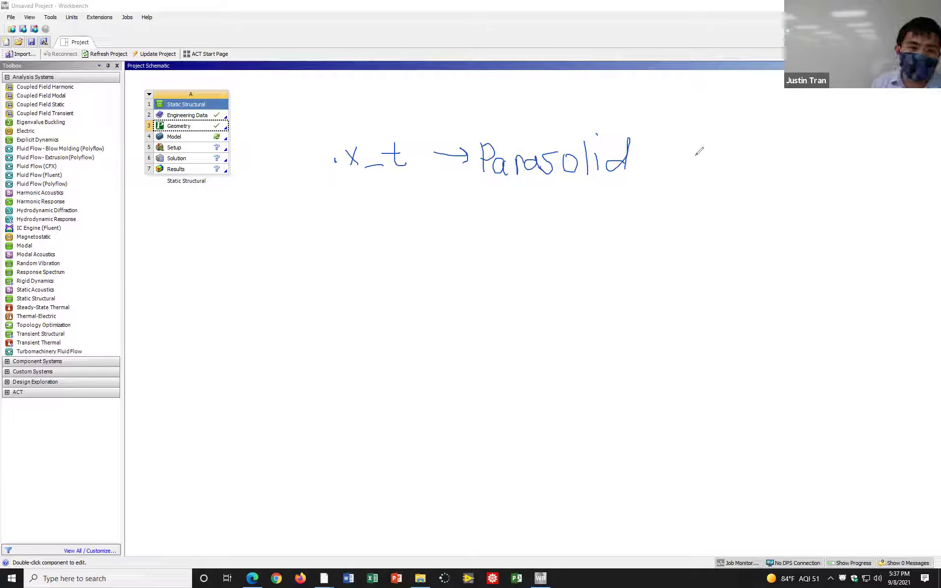
{"action": "left_click", "coordinate": [337, 217]}
{"action": "mouse_move", "coordinate": [363, 201]}
{"action": "left_mouse_down"}
{"action": "mouse_move", "coordinate": [363, 214]}
{"action": "mouse_move", "coordinate": [376, 215]}
{"action": "mouse_move", "coordinate": [371, 237]}
{"action": "left_mouse_up"}
{"action": "left_click", "coordinate": [363, 194]}
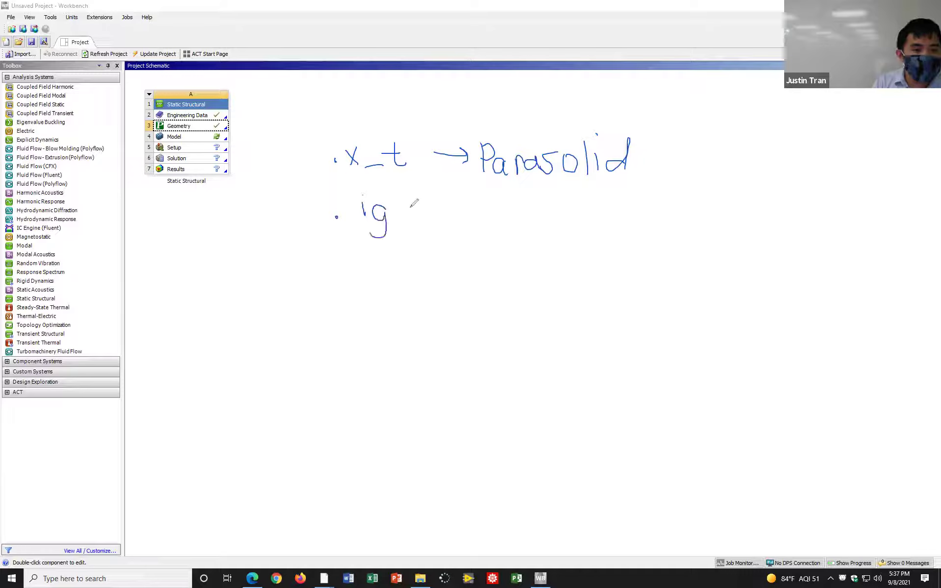
{"action": "mouse_move", "coordinate": [408, 205]}
{"action": "left_mouse_down"}
{"action": "mouse_move", "coordinate": [408, 225]}
{"action": "mouse_move", "coordinate": [386, 231]}
{"action": "left_mouse_up"}
{"action": "mouse_move", "coordinate": [345, 265]}
{"action": "left_mouse_down"}
{"action": "mouse_move", "coordinate": [381, 271]}
{"action": "mouse_move", "coordinate": [367, 278]}
{"action": "mouse_move", "coordinate": [401, 275]}
{"action": "mouse_move", "coordinate": [409, 258]}
{"action": "mouse_move", "coordinate": [427, 287]}
{"action": "mouse_move", "coordinate": [430, 272]}
{"action": "left_mouse_up"}
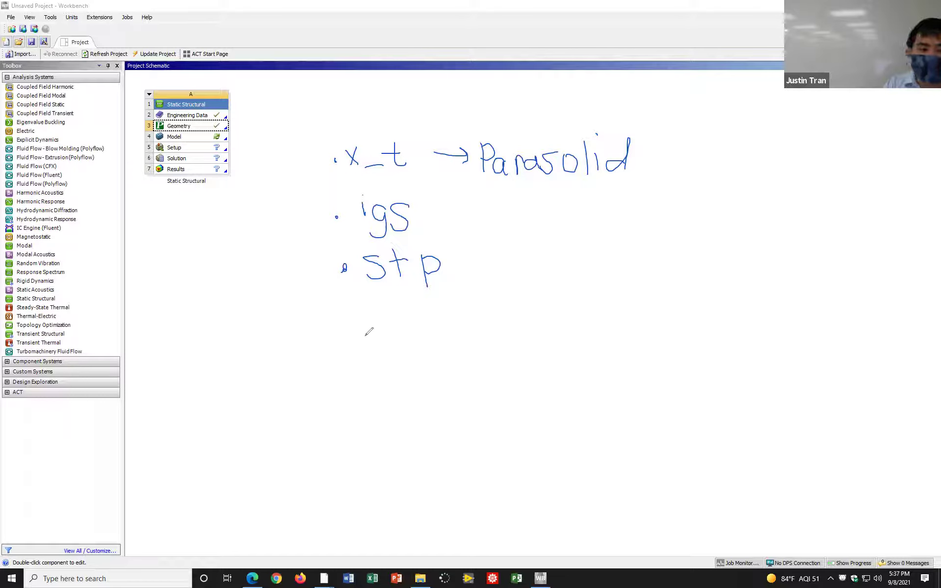
{"action": "left_click", "coordinate": [351, 325]}
{"action": "mouse_move", "coordinate": [403, 311]}
{"action": "left_mouse_down"}
{"action": "mouse_move", "coordinate": [388, 320]}
{"action": "mouse_move", "coordinate": [385, 339]}
{"action": "mouse_move", "coordinate": [420, 333]}
{"action": "mouse_move", "coordinate": [427, 316]}
{"action": "mouse_move", "coordinate": [443, 335]}
{"action": "mouse_move", "coordinate": [455, 333]}
{"action": "left_mouse_up"}
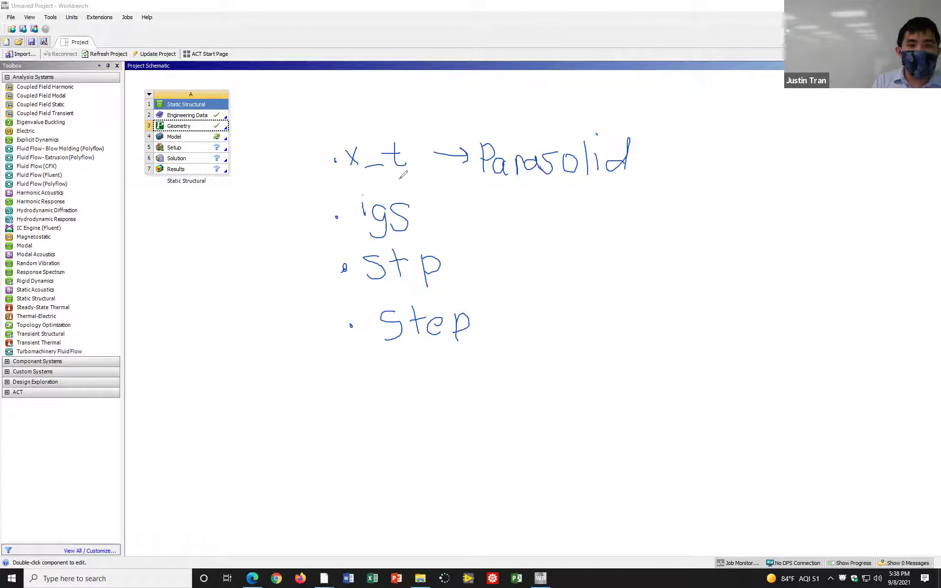
Circle the handwritten .x_t and .igs formats, and clear all annotations from the screen.
{"action": "mouse_move", "coordinate": [346, 130]}
{"action": "left_mouse_down"}
{"action": "mouse_move", "coordinate": [322, 152]}
{"action": "mouse_move", "coordinate": [356, 177]}
{"action": "mouse_move", "coordinate": [401, 170]}
{"action": "mouse_move", "coordinate": [404, 132]}
{"action": "mouse_move", "coordinate": [352, 124]}
{"action": "left_mouse_up"}
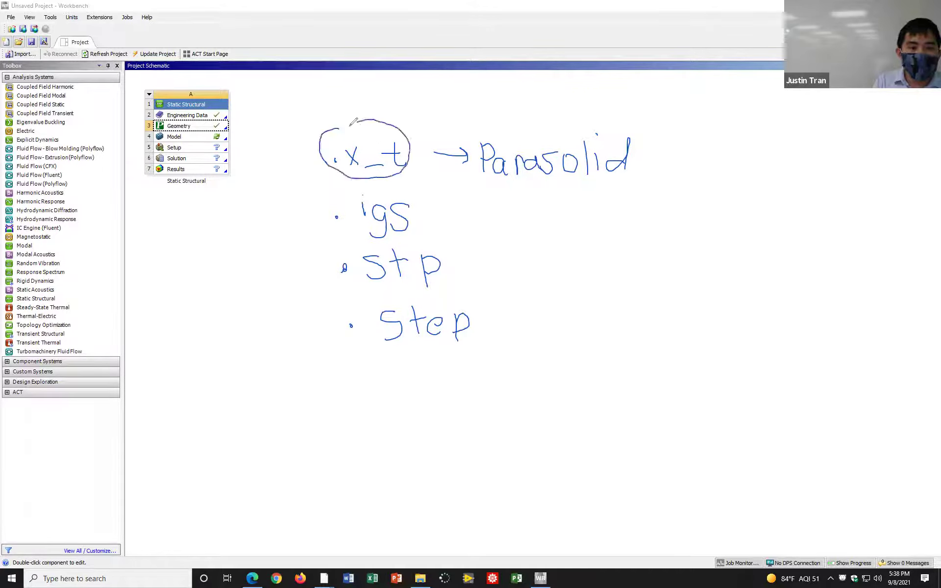
{"action": "mouse_move", "coordinate": [383, 182]}
{"action": "left_mouse_down"}
{"action": "mouse_move", "coordinate": [329, 202]}
{"action": "mouse_move", "coordinate": [426, 234]}
{"action": "left_mouse_up"}
{"action": "left_click_drag", "start_coordinate": [411, 182], "coordinate": [367, 182]}
{"action": "left_click_drag", "start_coordinate": [333, 128], "coordinate": [368, 114]}
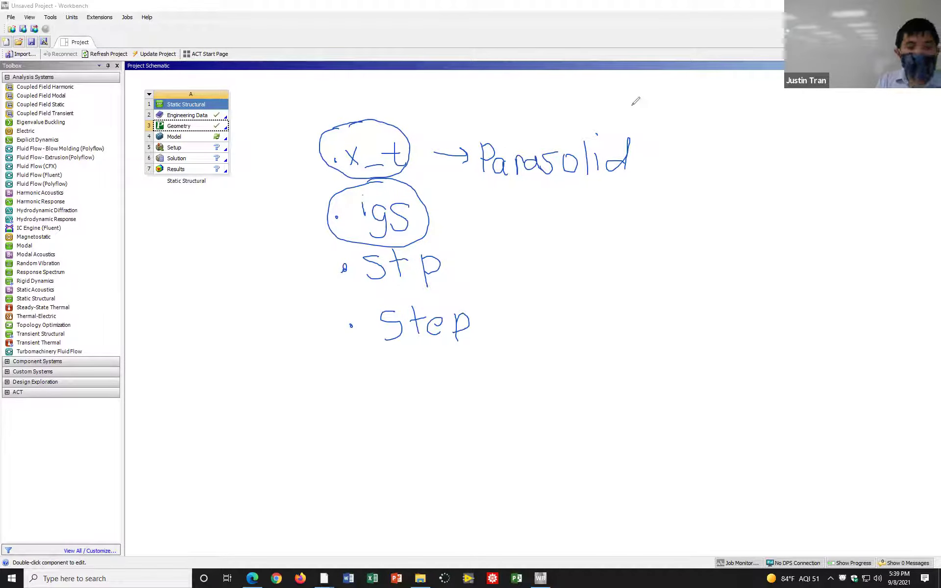
{"action": "right_click", "coordinate": [620, 92]}
{"action": "left_click", "coordinate": [619, 76]}
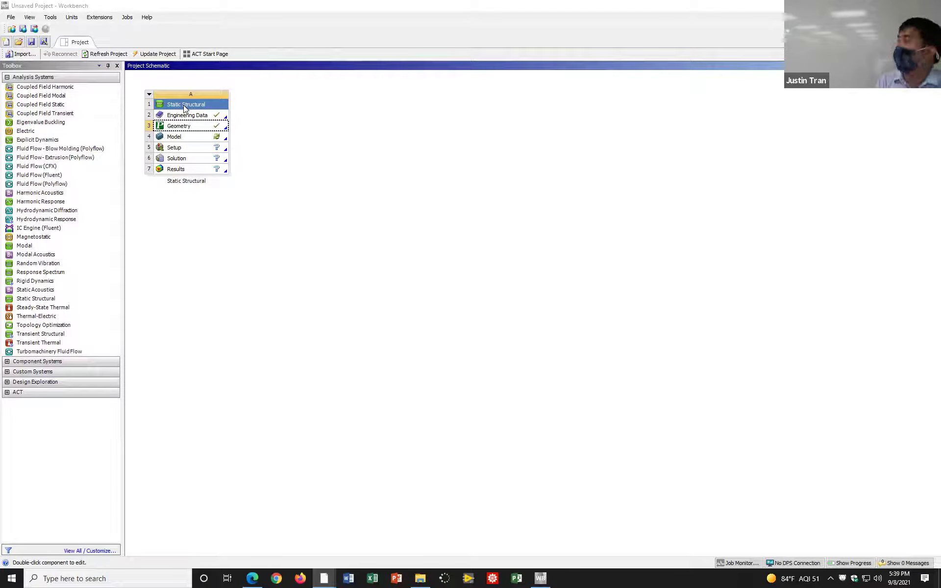
{"action": "double_click", "coordinate": [205, 116]}
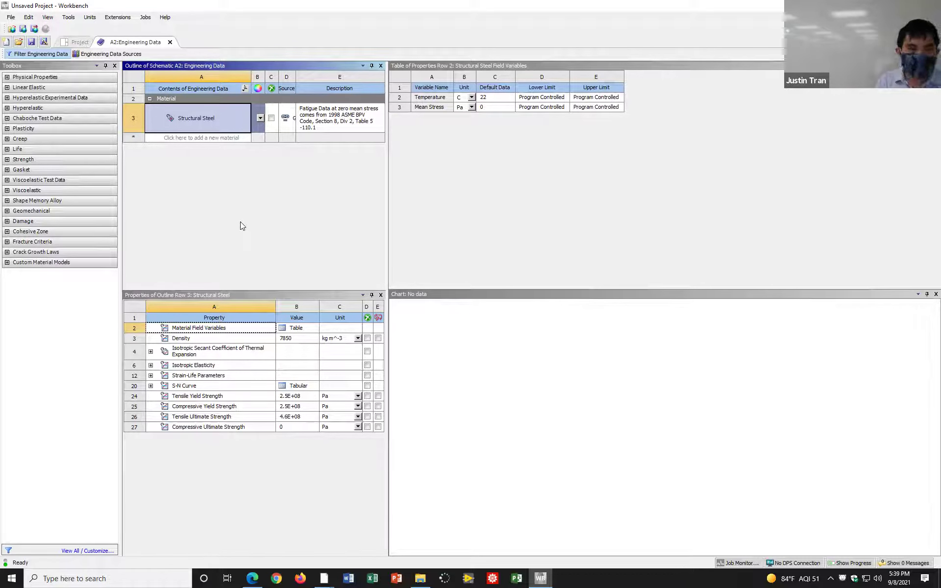
{"action": "left_click", "coordinate": [76, 42]}
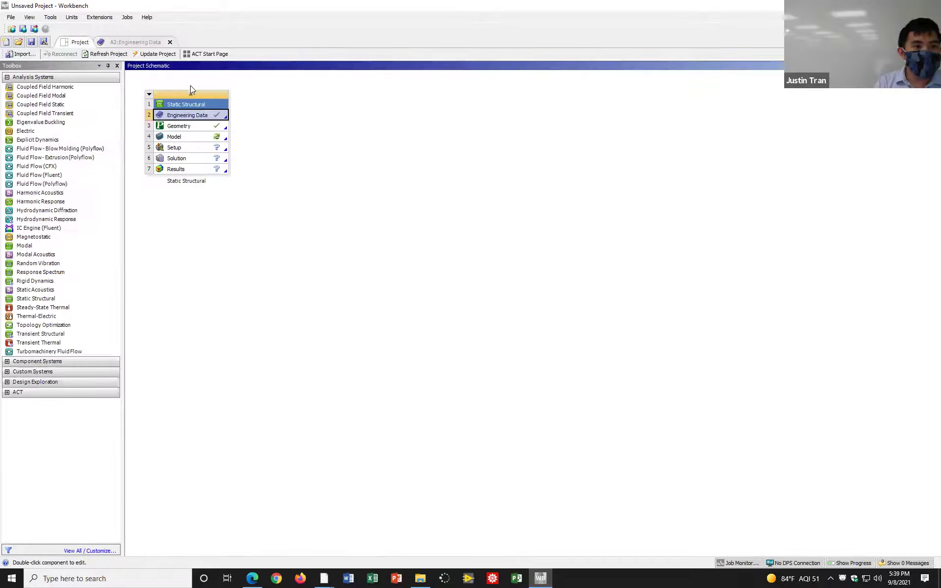
{"action": "left_click", "coordinate": [170, 42]}
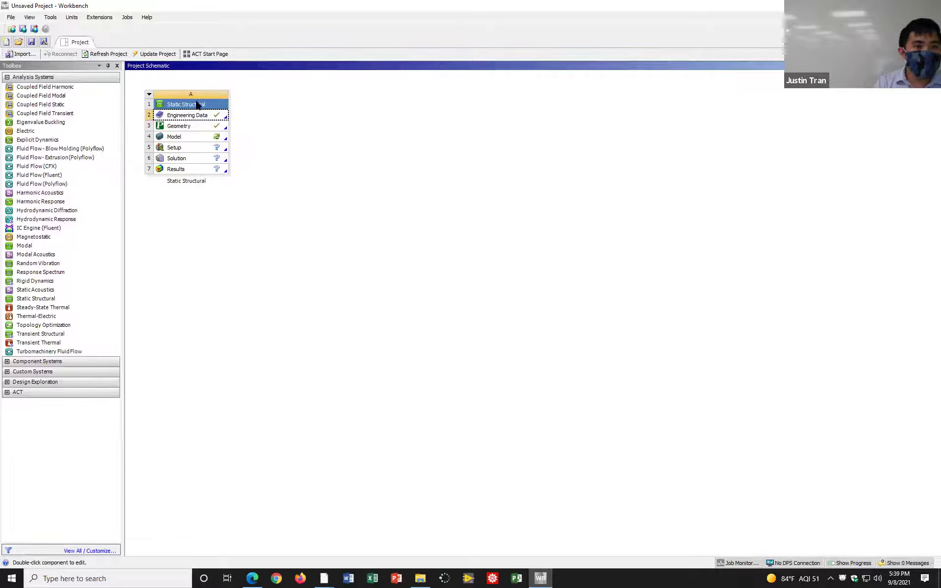
Circle the Static Structural system's Engineering Data cell as an annotation, and open that cell for editing with the mark cleared.
{"action": "left_click", "coordinate": [198, 118]}
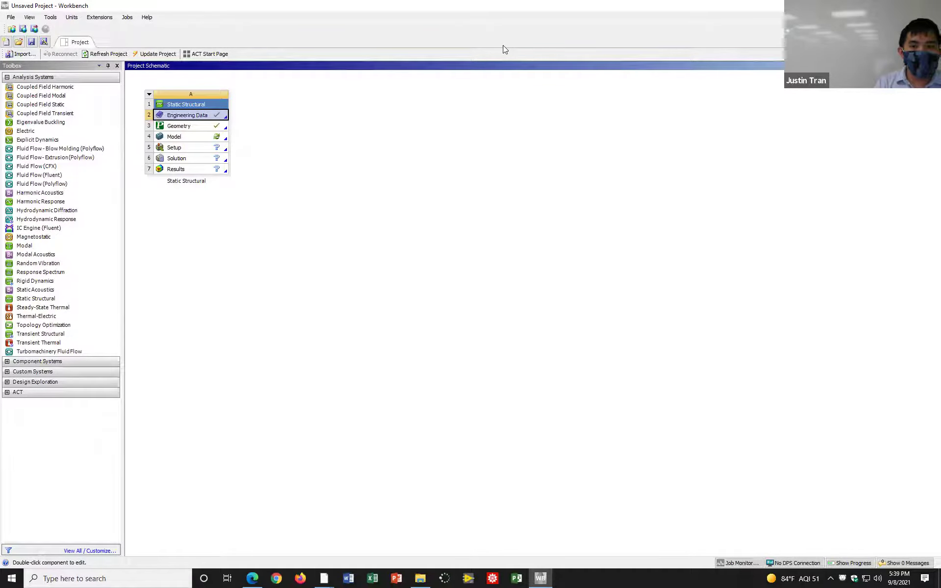
{"action": "mouse_move", "coordinate": [162, 108]}
{"action": "left_mouse_down"}
{"action": "mouse_move", "coordinate": [215, 117]}
{"action": "mouse_move", "coordinate": [201, 107]}
{"action": "mouse_move", "coordinate": [217, 114]}
{"action": "mouse_move", "coordinate": [167, 108]}
{"action": "left_mouse_up"}
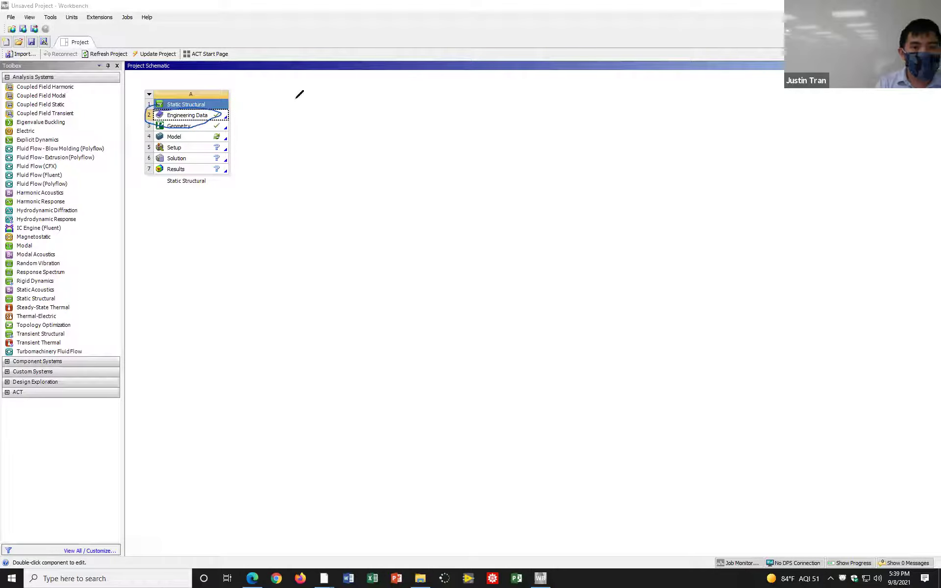
{"action": "left_click", "coordinate": [193, 115]}
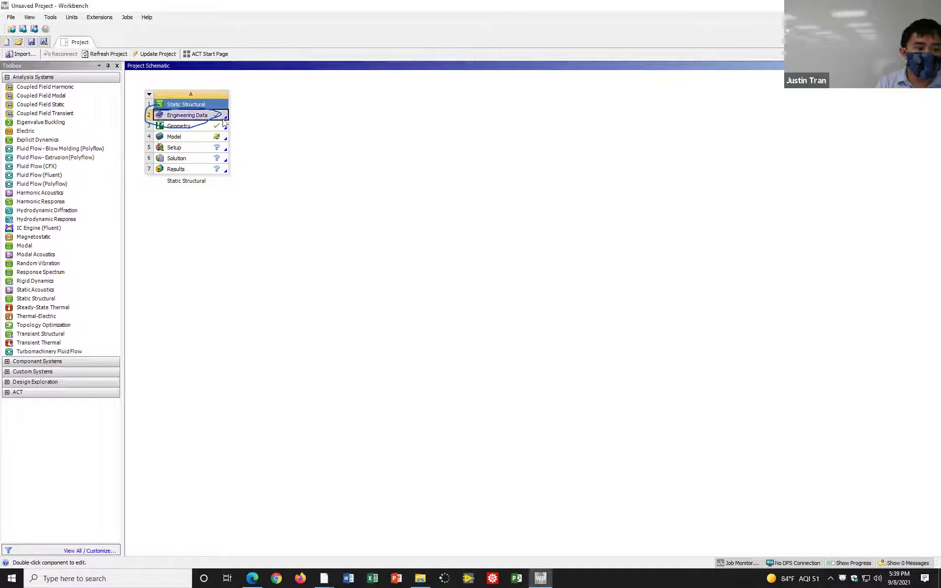
{"action": "double_click", "coordinate": [194, 116]}
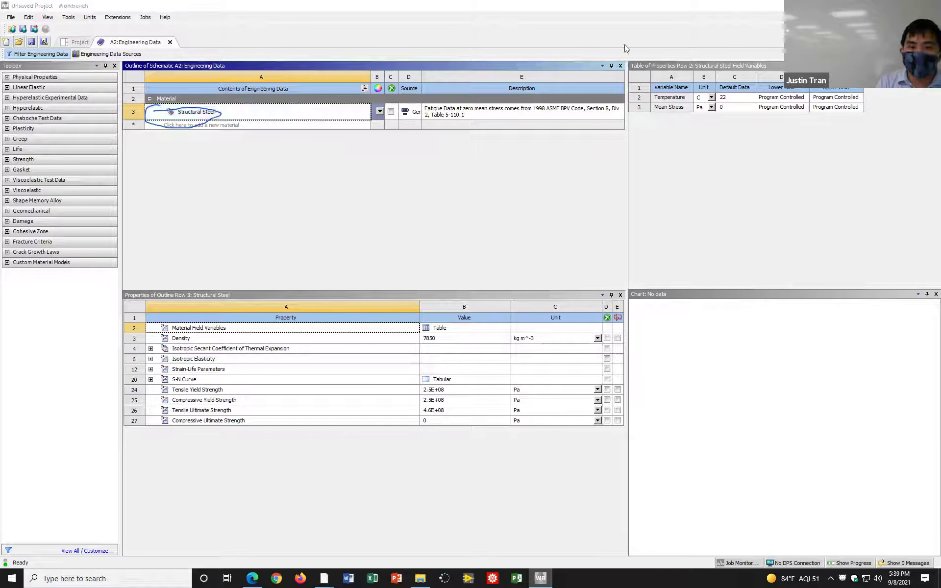
{"action": "key", "text": "Escape"}
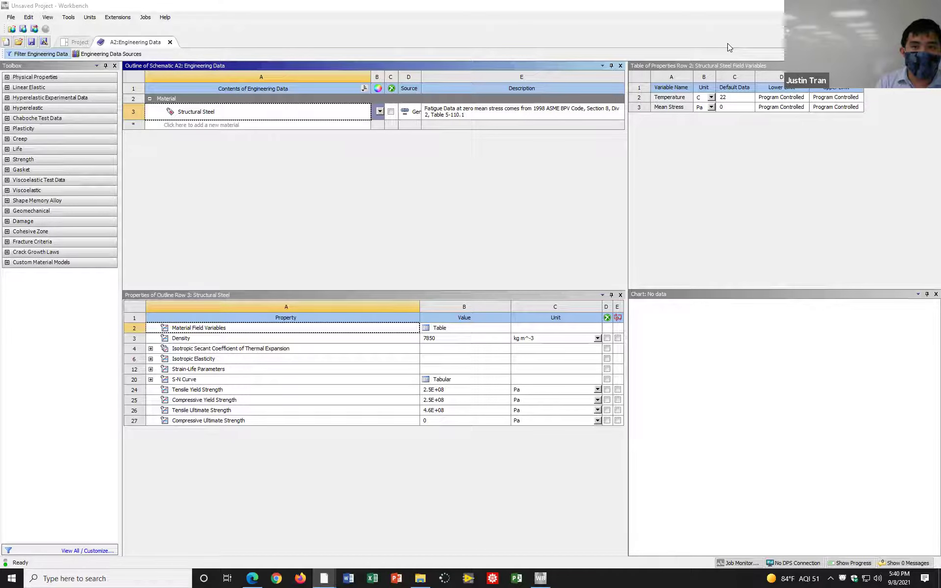
Draw a large freehand circle annotation around the Outline of Schematic A2: Engineering Data area.
{"action": "mouse_move", "coordinate": [140, 71]}
{"action": "left_mouse_down"}
{"action": "mouse_move", "coordinate": [145, 192]}
{"action": "mouse_move", "coordinate": [246, 230]}
{"action": "mouse_move", "coordinate": [385, 244]}
{"action": "mouse_move", "coordinate": [518, 227]}
{"action": "left_mouse_up"}
{"action": "mouse_move", "coordinate": [590, 184]}
{"action": "left_mouse_down"}
{"action": "mouse_move", "coordinate": [596, 81]}
{"action": "mouse_move", "coordinate": [407, 57]}
{"action": "mouse_move", "coordinate": [251, 56]}
{"action": "left_mouse_up"}
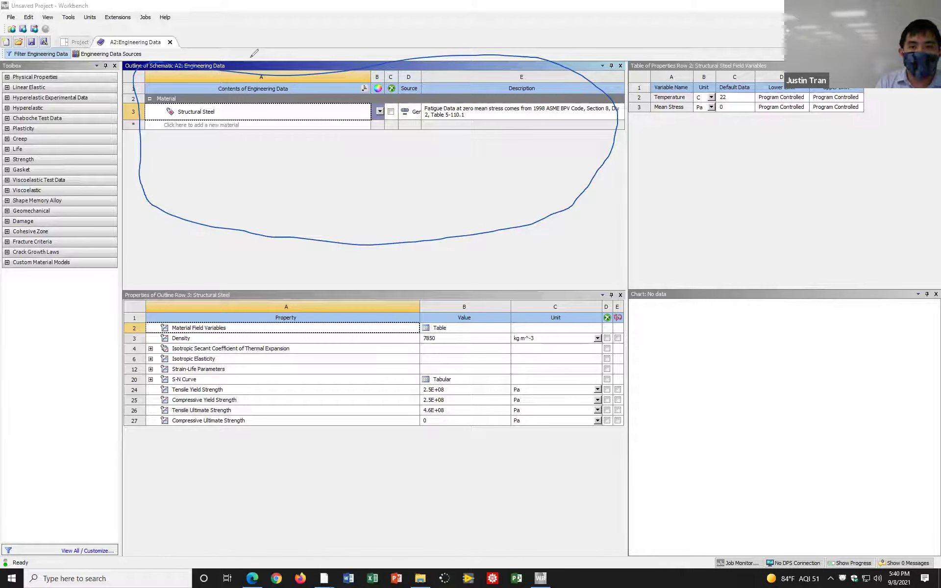
Select the Structural Steel material and clear the circle annotation around the Engineering Data outline.
{"action": "left_click", "coordinate": [250, 115]}
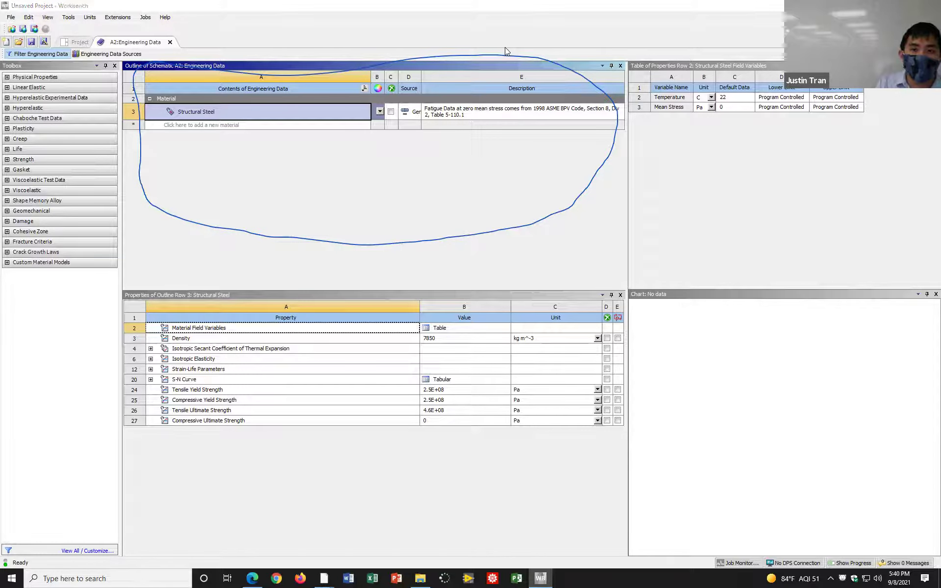
{"action": "right_click", "coordinate": [624, 54]}
{"action": "left_click", "coordinate": [643, 74]}
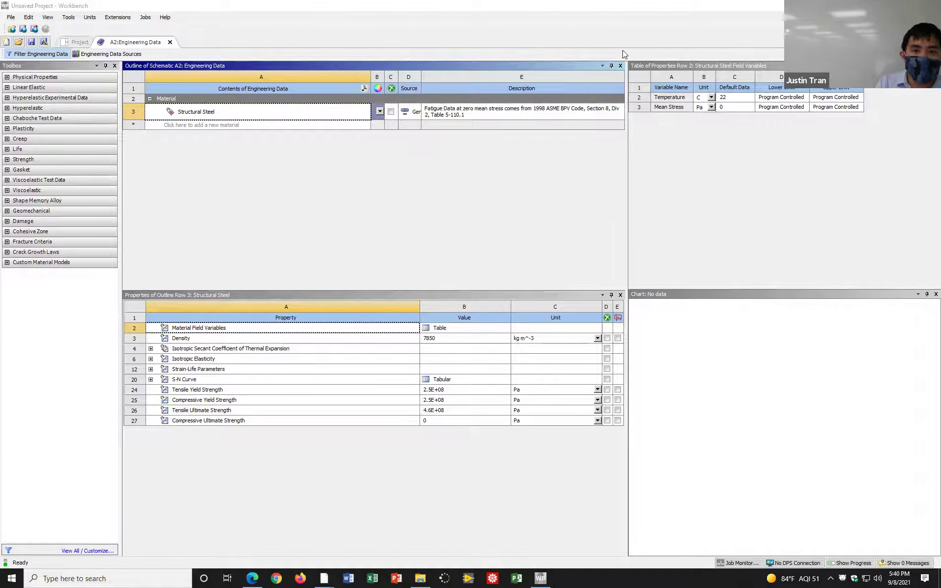
Add a new material named "Al 6061-T6" to the Engineering Data outline.
{"action": "left_click", "coordinate": [215, 124]}
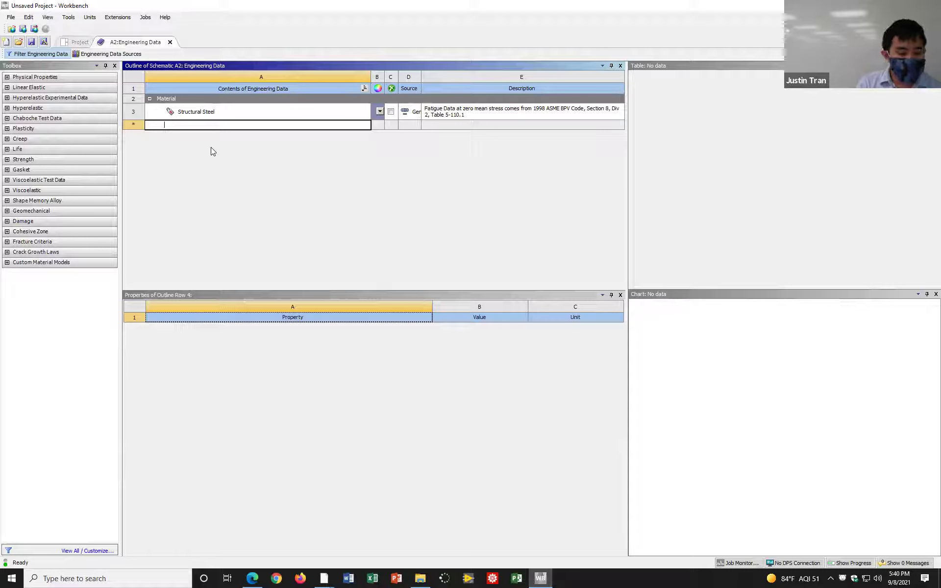
{"action": "type", "text": "Alumin"}
{"action": "key", "text": "BackSpace"}
{"action": "key", "text": "BackSpace"}
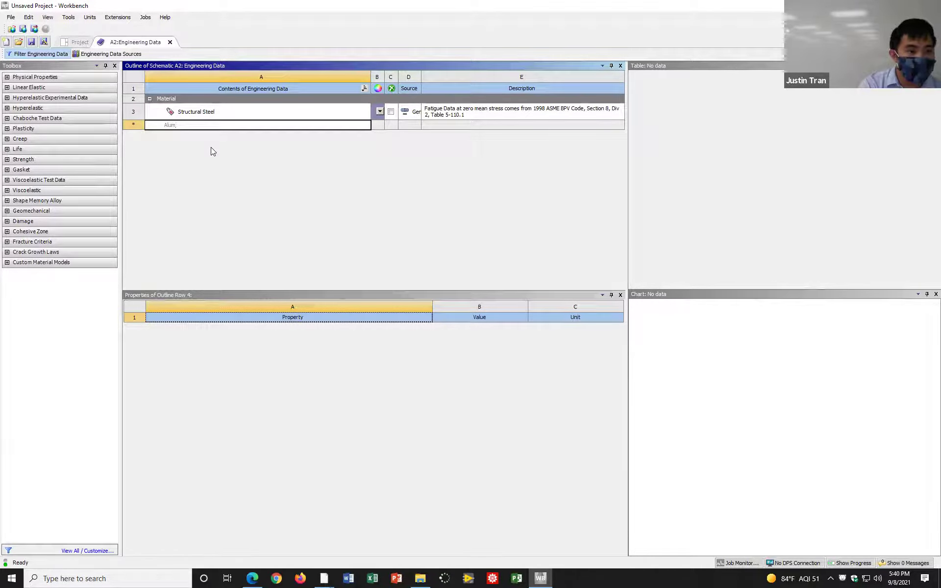
{"action": "key", "text": "BackSpace"}
{"action": "key", "text": "BackSpace"}
{"action": "type", "text": "6061-T6"}
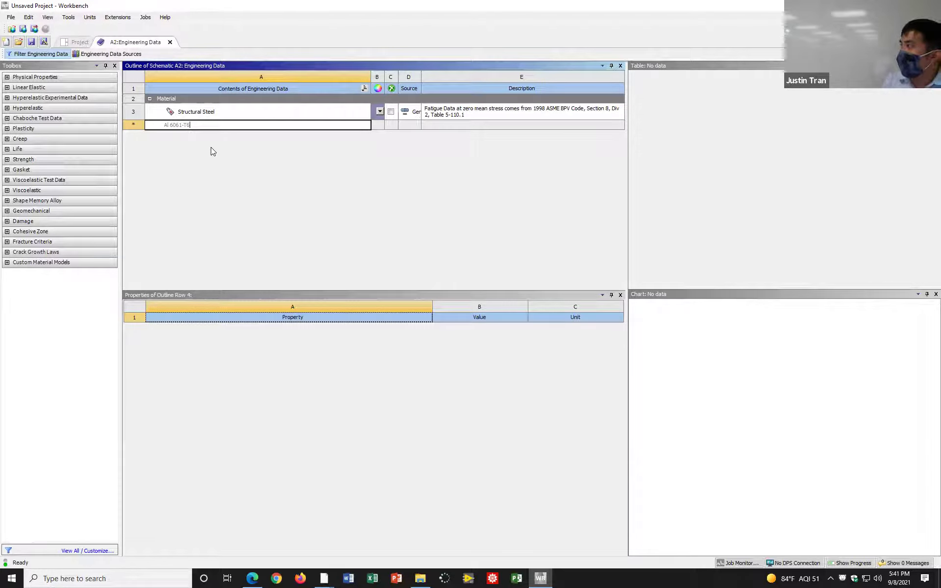
{"action": "key", "text": "Return"}
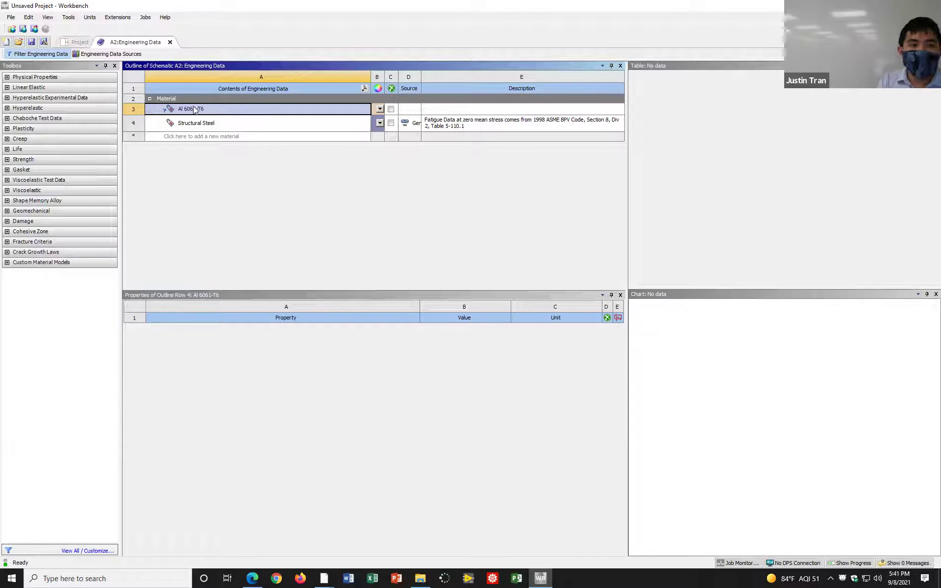
Mark the new Al 6061-T6 material and circle the Toolbox's property categories as annotations, and clear the marks.
{"action": "left_click_drag", "start_coordinate": [179, 112], "coordinate": [219, 116]}
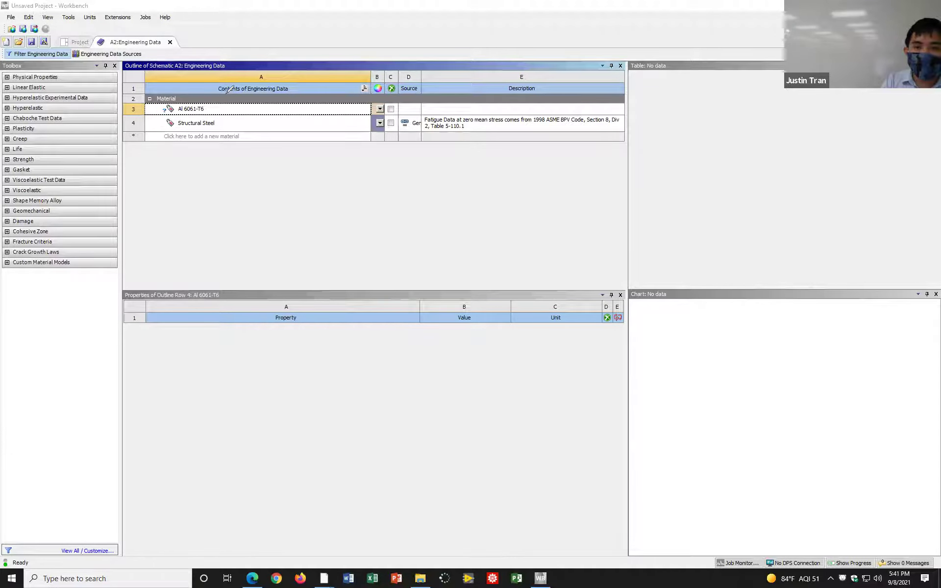
{"action": "left_click", "coordinate": [273, 109]}
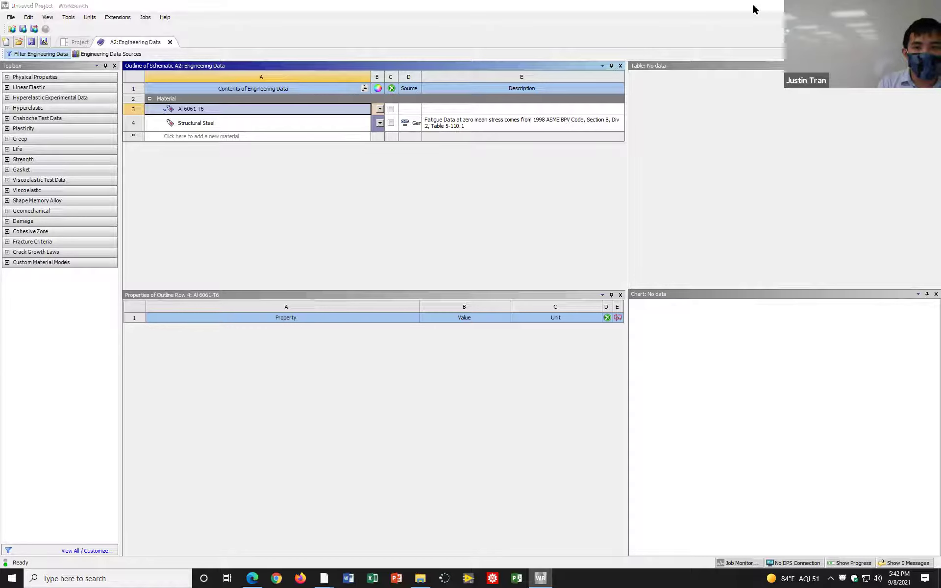
{"action": "mouse_move", "coordinate": [5, 73]}
{"action": "left_mouse_down"}
{"action": "mouse_move", "coordinate": [17, 201]}
{"action": "mouse_move", "coordinate": [7, 275]}
{"action": "mouse_move", "coordinate": [107, 211]}
{"action": "left_mouse_up"}
{"action": "mouse_move", "coordinate": [112, 149]}
{"action": "left_mouse_down"}
{"action": "mouse_move", "coordinate": [102, 81]}
{"action": "mouse_move", "coordinate": [32, 60]}
{"action": "mouse_move", "coordinate": [6, 127]}
{"action": "mouse_move", "coordinate": [16, 250]}
{"action": "mouse_move", "coordinate": [62, 267]}
{"action": "mouse_move", "coordinate": [105, 162]}
{"action": "mouse_move", "coordinate": [85, 81]}
{"action": "mouse_move", "coordinate": [21, 70]}
{"action": "left_mouse_up"}
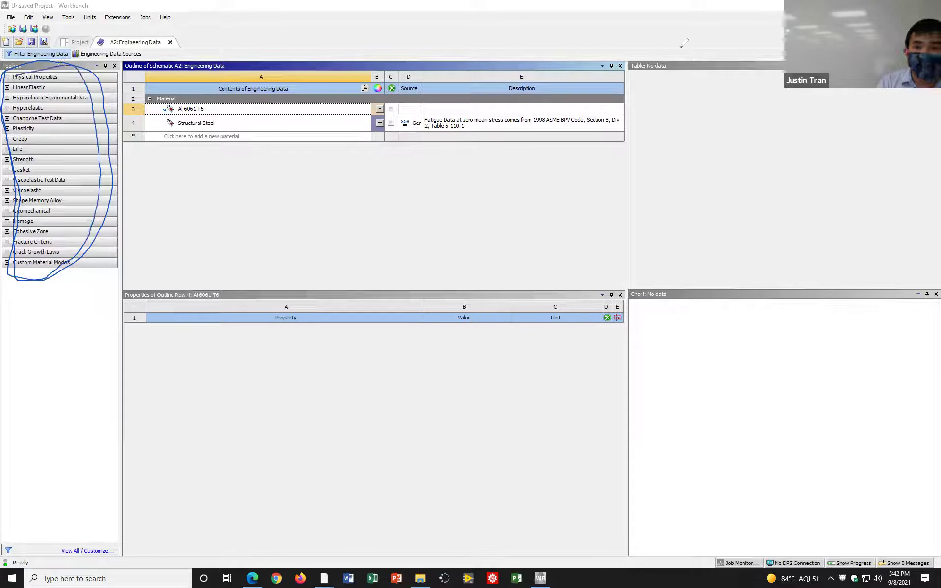
{"action": "key", "text": "Escape"}
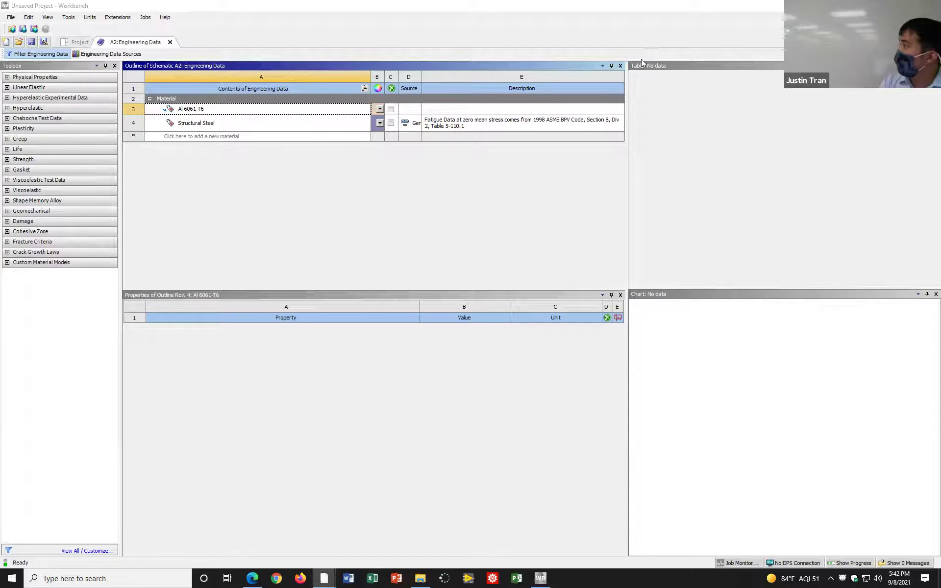
Add the Isotropic Elasticity property from the Linear Elastic category to the Al 6061-T6 material.
{"action": "left_click", "coordinate": [290, 111]}
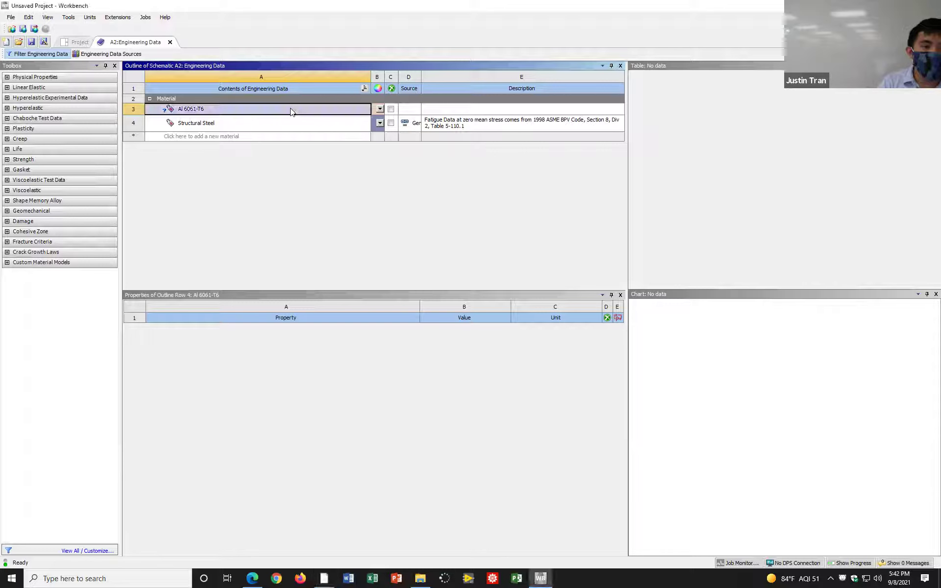
{"action": "left_click", "coordinate": [7, 88]}
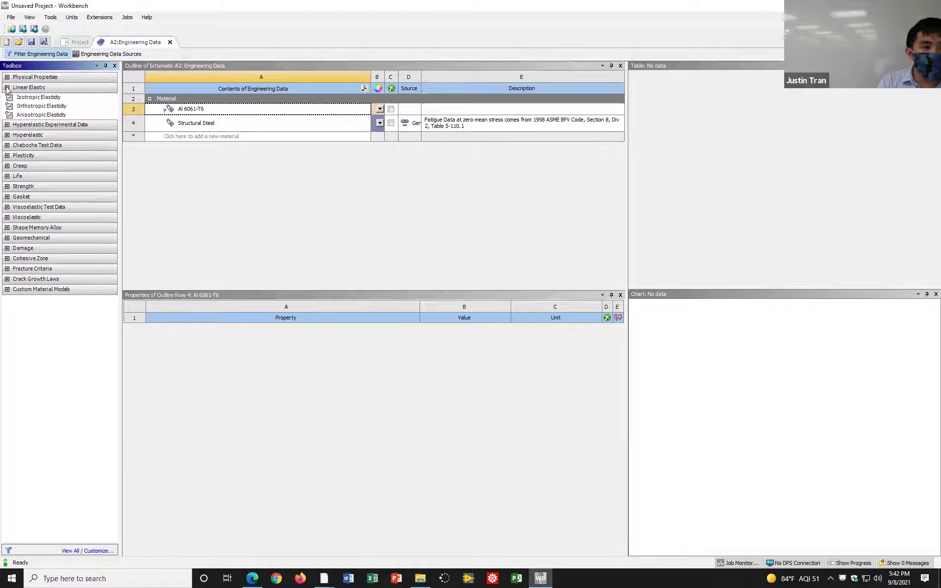
{"action": "left_click", "coordinate": [243, 111]}
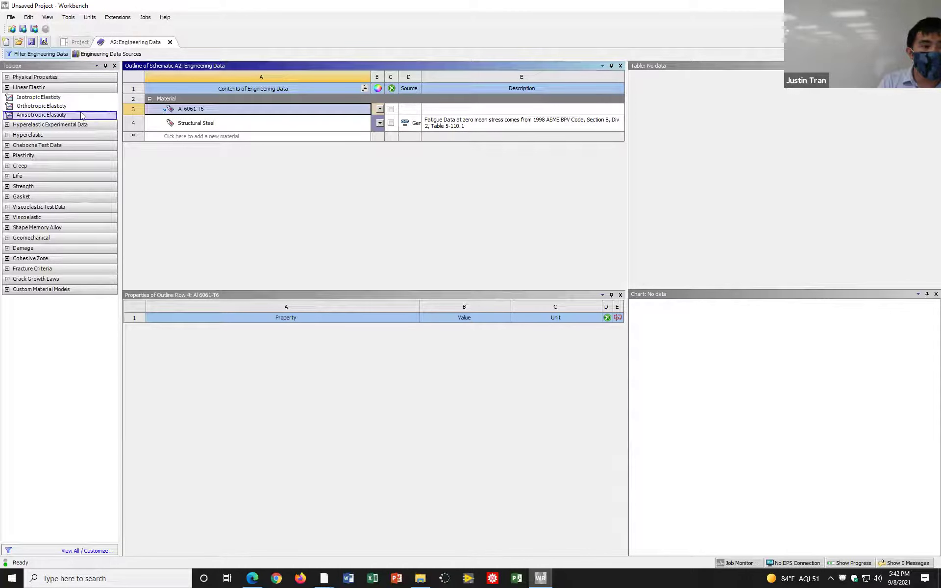
{"action": "left_click", "coordinate": [8, 88]}
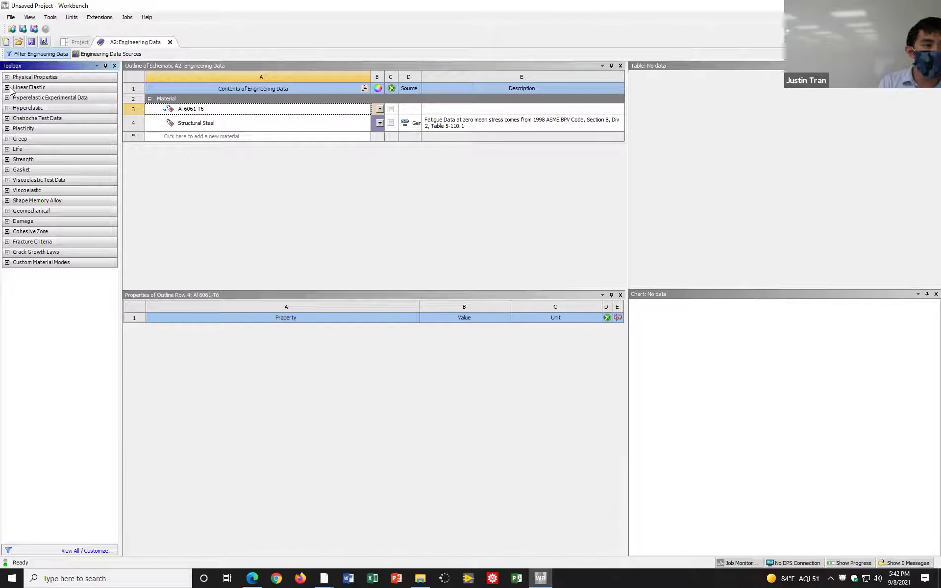
{"action": "left_click", "coordinate": [7, 87]}
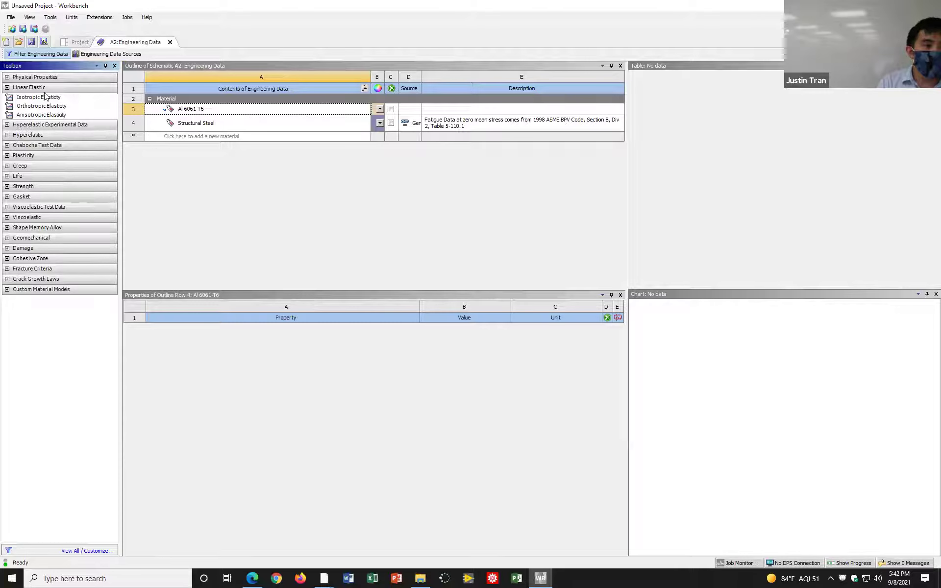
{"action": "left_click", "coordinate": [57, 100]}
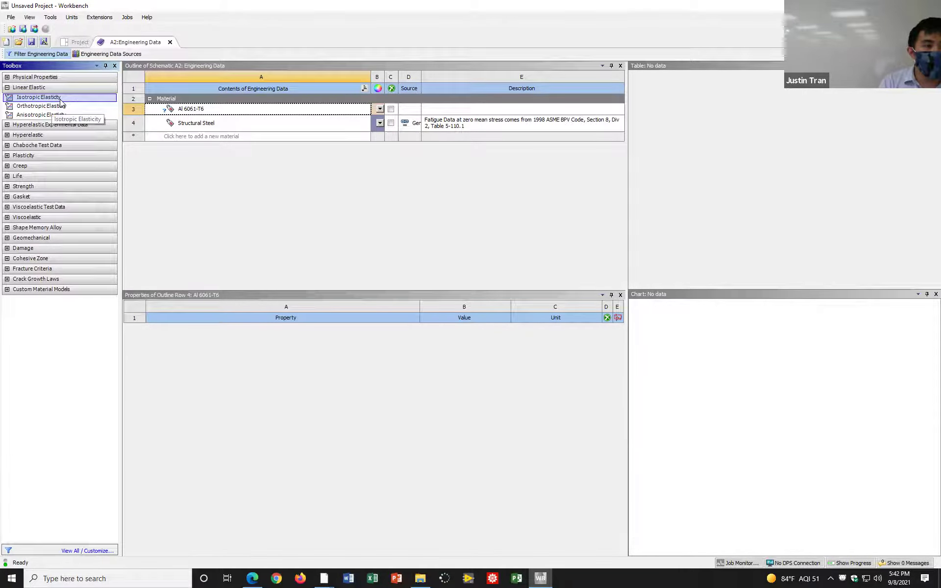
{"action": "left_click", "coordinate": [59, 114]}
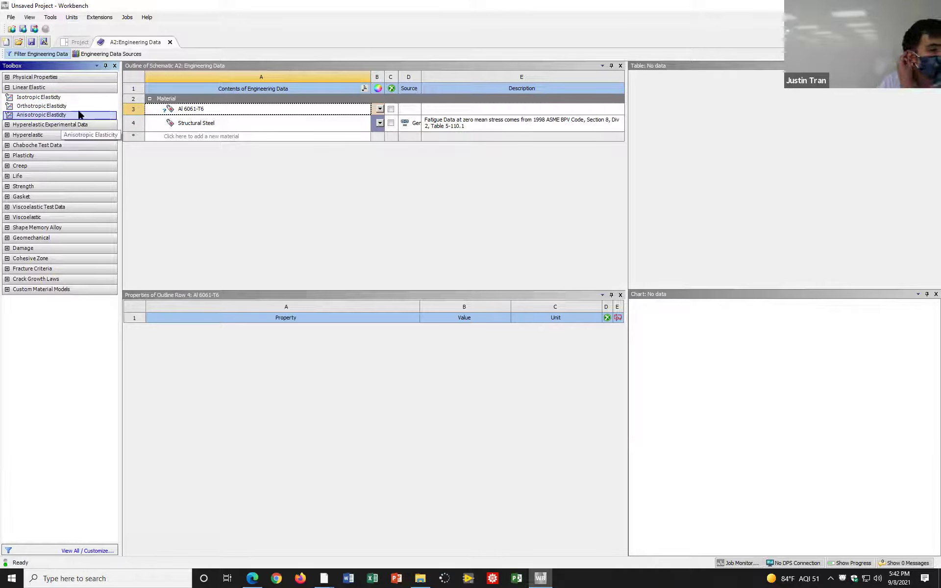
{"action": "left_click_drag", "start_coordinate": [83, 114], "coordinate": [227, 78]}
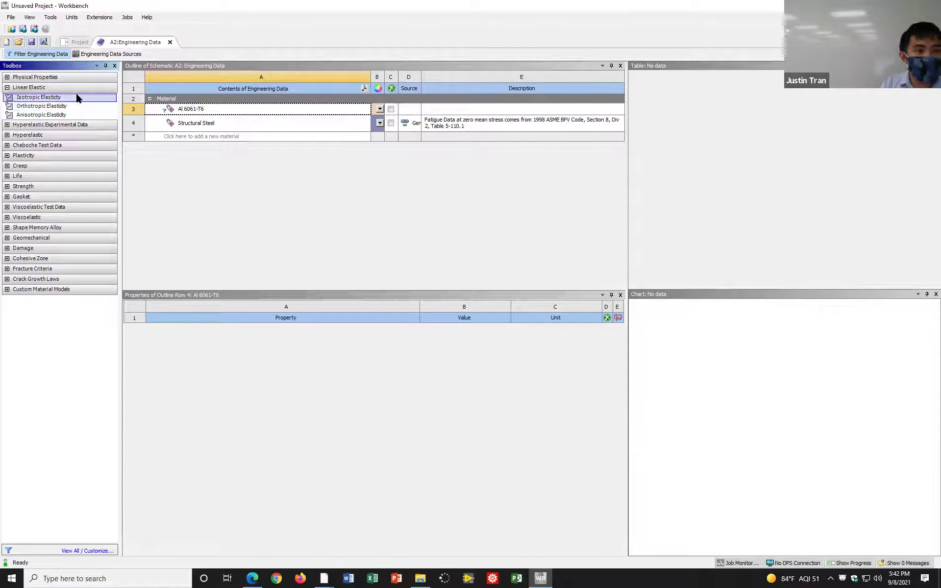
{"action": "left_click_drag", "start_coordinate": [74, 106], "coordinate": [211, 111]}
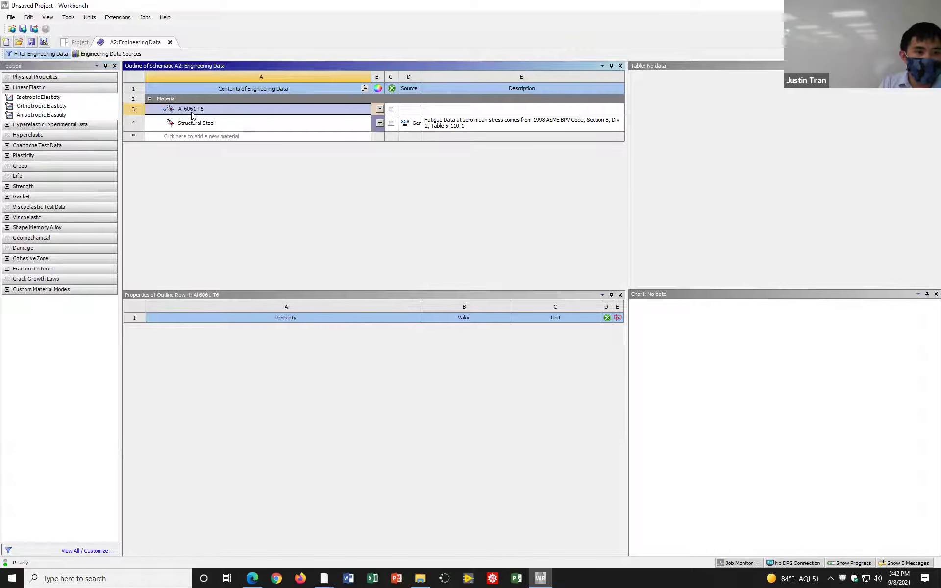
{"action": "left_click", "coordinate": [57, 97]}
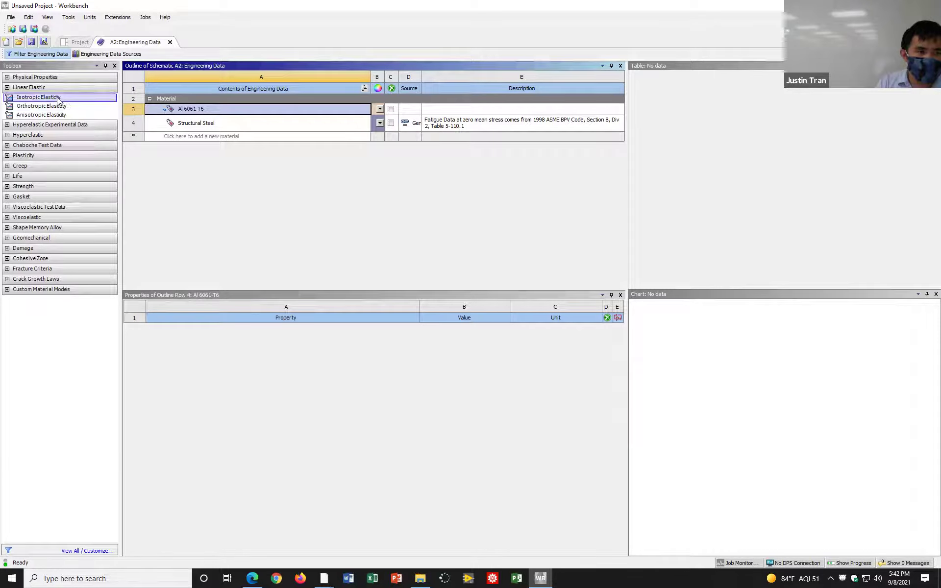
{"action": "double_click", "coordinate": [57, 97]}
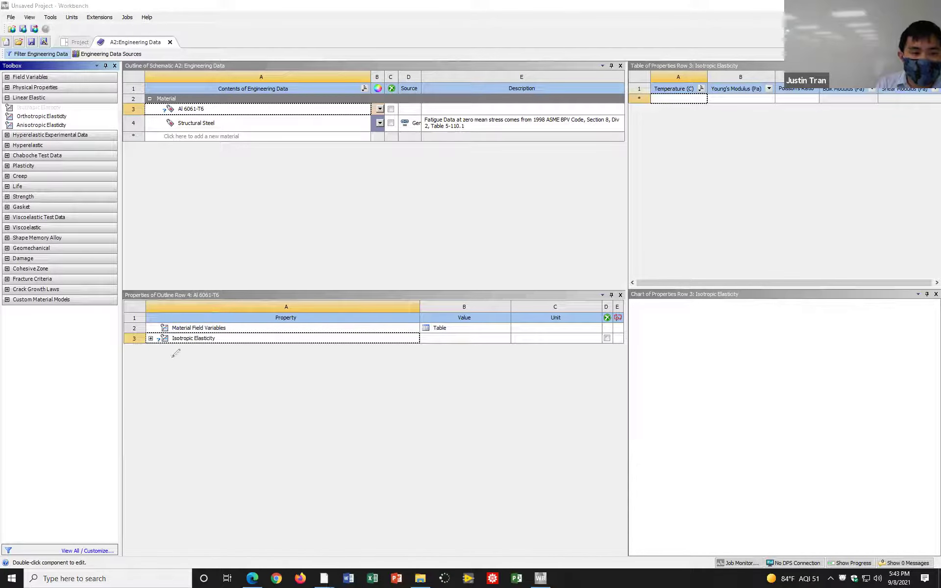
Expand the Isotropic Elasticity property of Al 6061-T6 and circle its empty Young's Modulus and Poisson's Ratio values as an annotation.
{"action": "mouse_move", "coordinate": [169, 312]}
{"action": "left_mouse_down"}
{"action": "mouse_move", "coordinate": [149, 329]}
{"action": "mouse_move", "coordinate": [185, 374]}
{"action": "mouse_move", "coordinate": [253, 395]}
{"action": "left_mouse_up"}
{"action": "mouse_move", "coordinate": [394, 389]}
{"action": "left_mouse_down"}
{"action": "mouse_move", "coordinate": [386, 285]}
{"action": "mouse_move", "coordinate": [235, 302]}
{"action": "mouse_move", "coordinate": [154, 325]}
{"action": "left_mouse_up"}
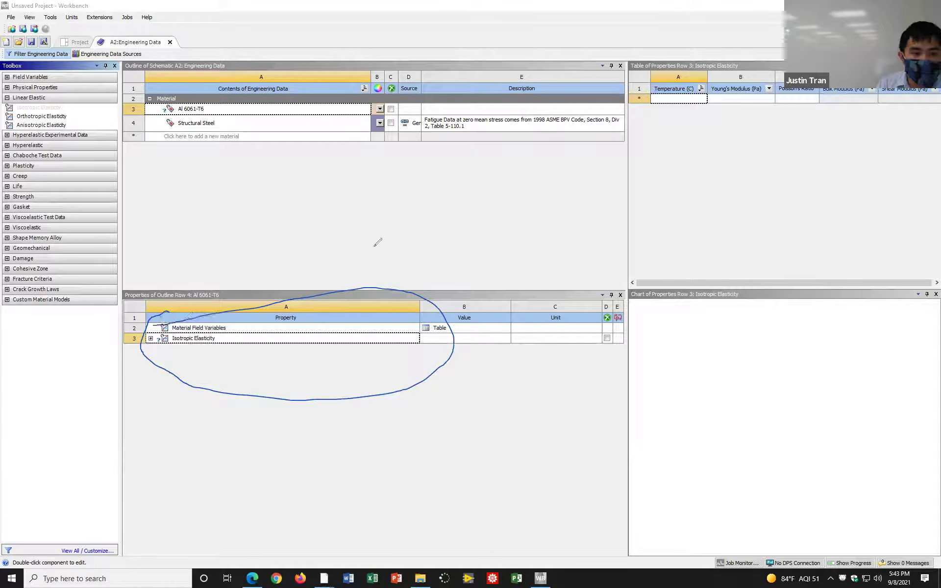
{"action": "left_click", "coordinate": [150, 339]}
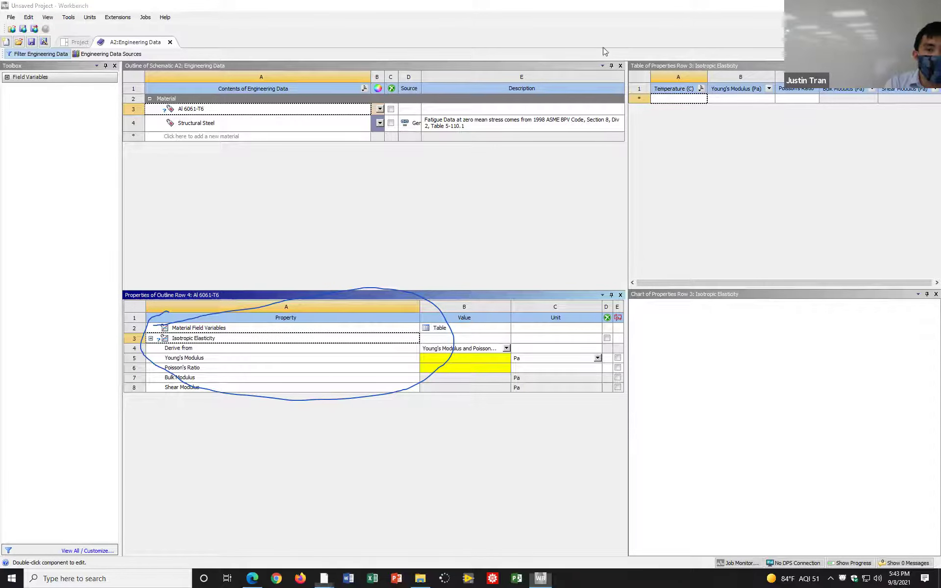
{"action": "key", "text": "e"}
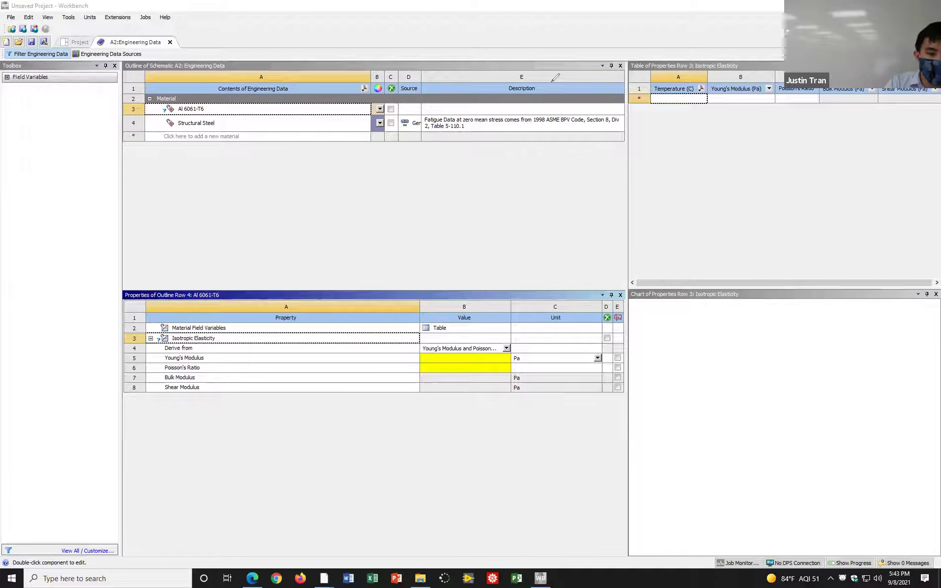
{"action": "mouse_move", "coordinate": [431, 347]}
{"action": "left_mouse_down"}
{"action": "mouse_move", "coordinate": [409, 356]}
{"action": "mouse_move", "coordinate": [408, 374]}
{"action": "mouse_move", "coordinate": [423, 383]}
{"action": "mouse_move", "coordinate": [504, 373]}
{"action": "mouse_move", "coordinate": [519, 361]}
{"action": "mouse_move", "coordinate": [483, 344]}
{"action": "mouse_move", "coordinate": [412, 353]}
{"action": "mouse_move", "coordinate": [409, 375]}
{"action": "mouse_move", "coordinate": [445, 387]}
{"action": "left_mouse_up"}
{"action": "mouse_move", "coordinate": [527, 367]}
{"action": "left_mouse_down"}
{"action": "mouse_move", "coordinate": [465, 343]}
{"action": "mouse_move", "coordinate": [404, 365]}
{"action": "mouse_move", "coordinate": [406, 384]}
{"action": "mouse_move", "coordinate": [445, 387]}
{"action": "mouse_move", "coordinate": [520, 365]}
{"action": "mouse_move", "coordinate": [525, 348]}
{"action": "mouse_move", "coordinate": [487, 342]}
{"action": "mouse_move", "coordinate": [420, 351]}
{"action": "left_mouse_up"}
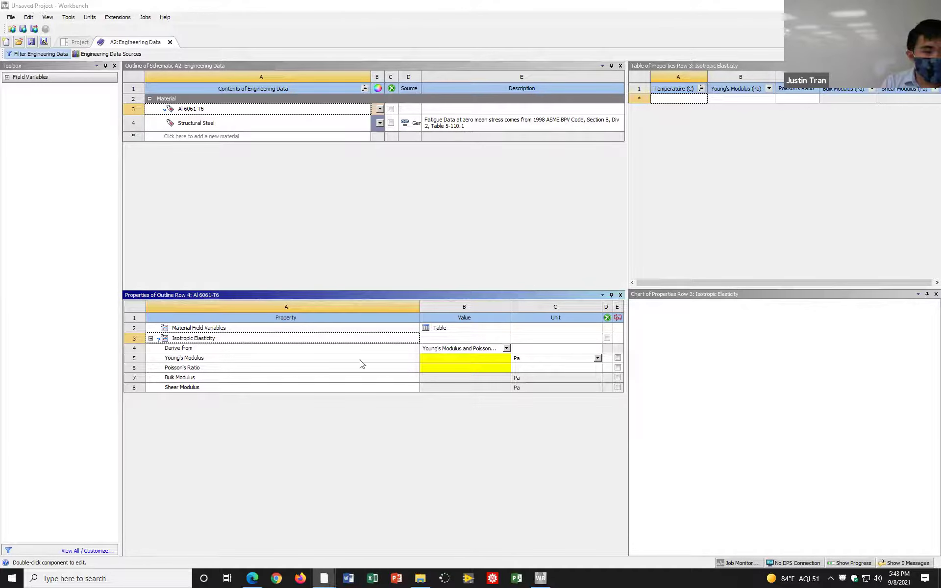
Switch to Microsoft Edge and look up aluminum 6061-T6's Young's modulus and Poisson's ratio in EGME_540_ANSYS_Activity_2.pdf, highlighting both values.
{"action": "left_click", "coordinate": [255, 579]}
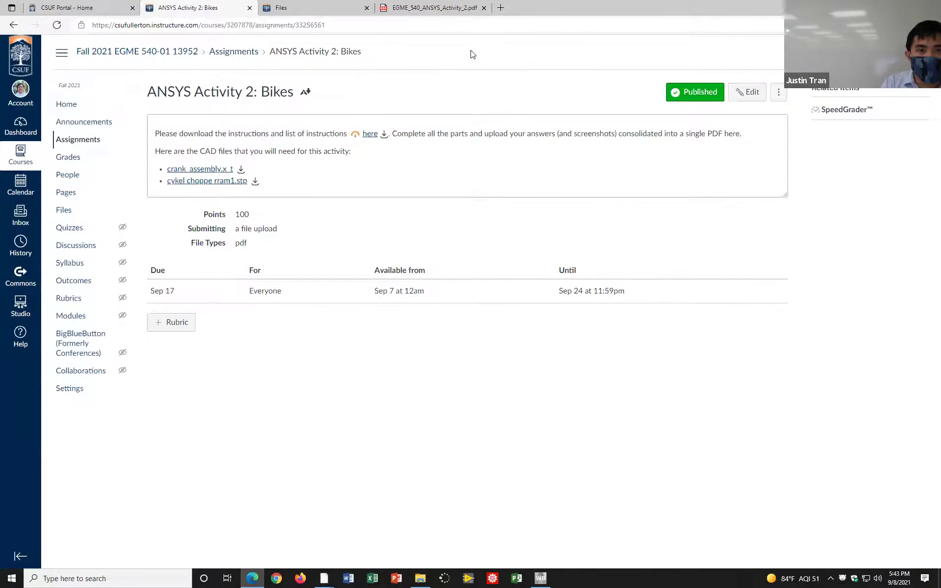
{"action": "left_click", "coordinate": [450, 12]}
{"action": "scroll", "coordinate": [394, 412], "scroll_direction": "up", "scroll_amount": 10}
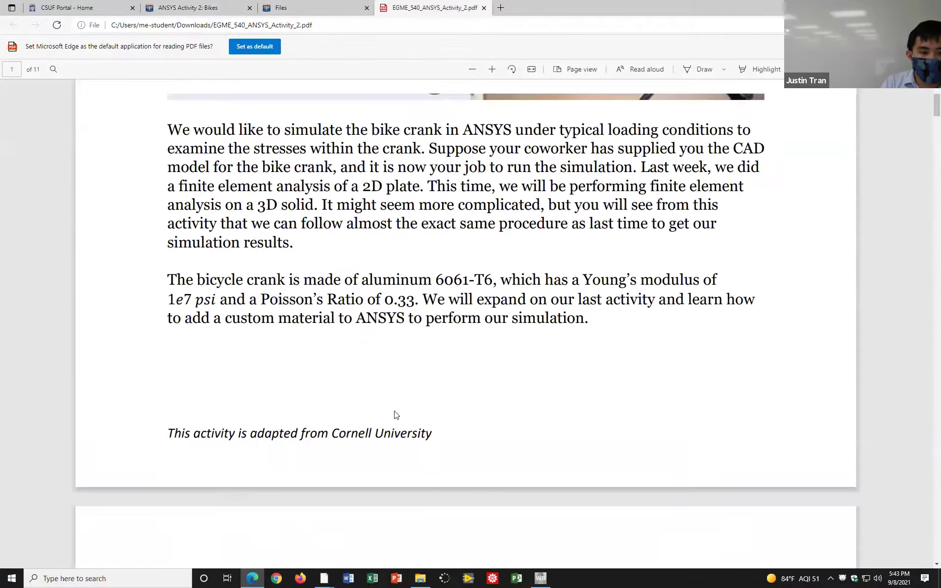
{"action": "scroll", "coordinate": [396, 415], "scroll_direction": "up", "scroll_amount": 3}
{"action": "scroll", "coordinate": [294, 407], "scroll_direction": "down", "scroll_amount": 1}
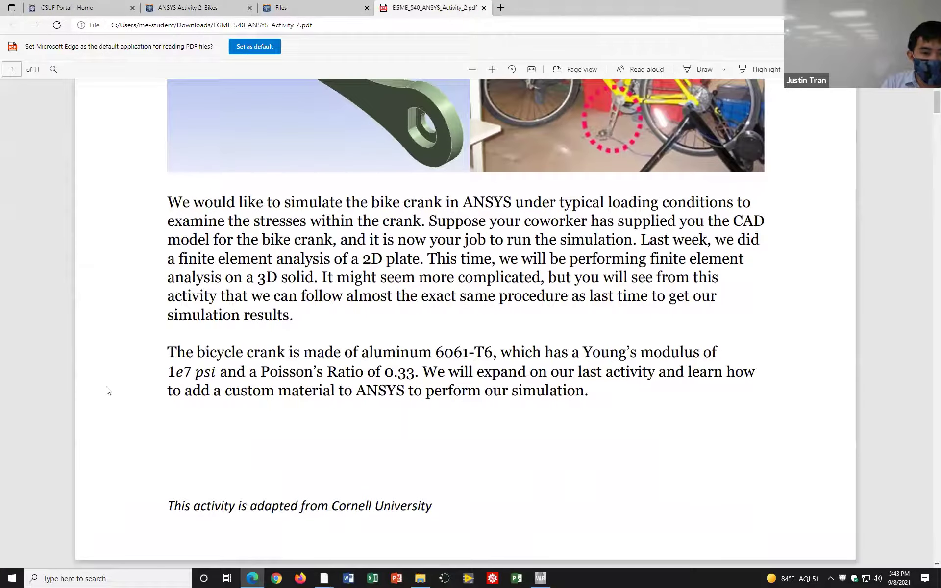
{"action": "left_click_drag", "start_coordinate": [168, 373], "coordinate": [215, 374]}
{"action": "left_click_drag", "start_coordinate": [383, 373], "coordinate": [414, 373]}
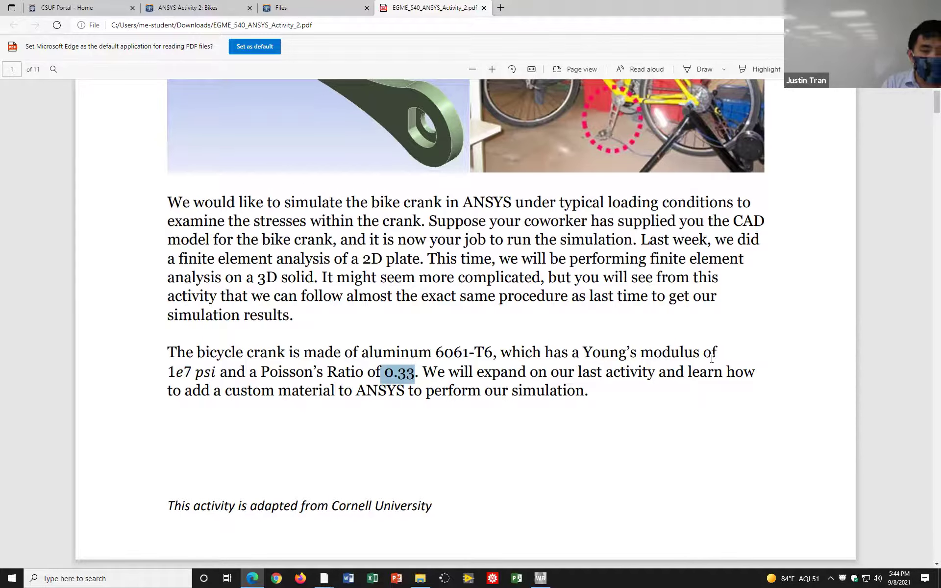
Switch back to Workbench and set the Young's Modulus unit of Al 6061-T6 to psi.
{"action": "left_click", "coordinate": [541, 579]}
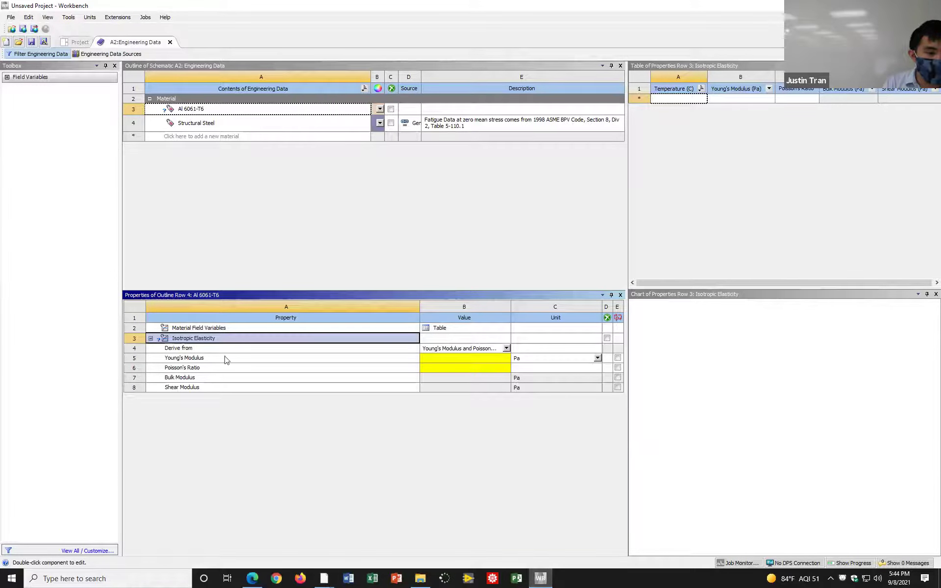
{"action": "left_click", "coordinate": [502, 360]}
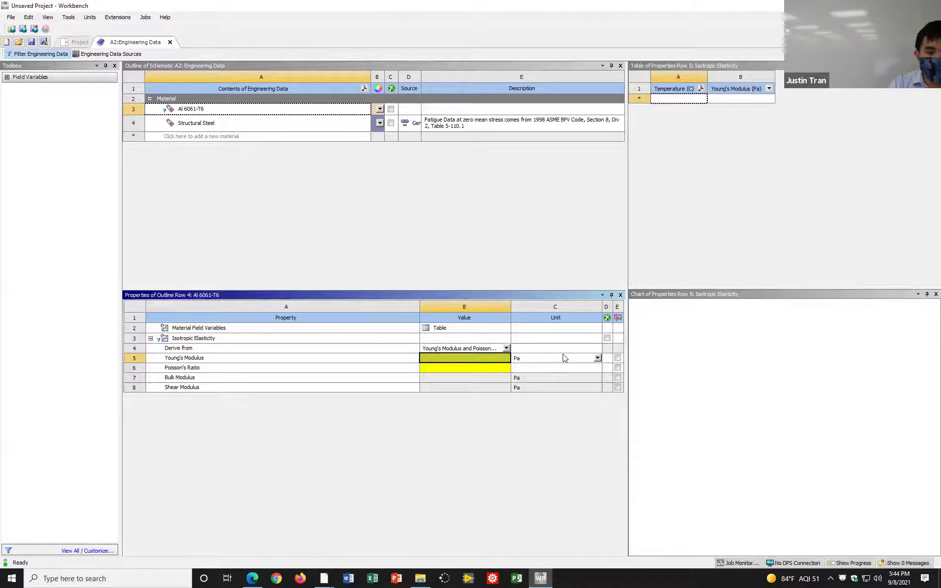
{"action": "left_click", "coordinate": [598, 360]}
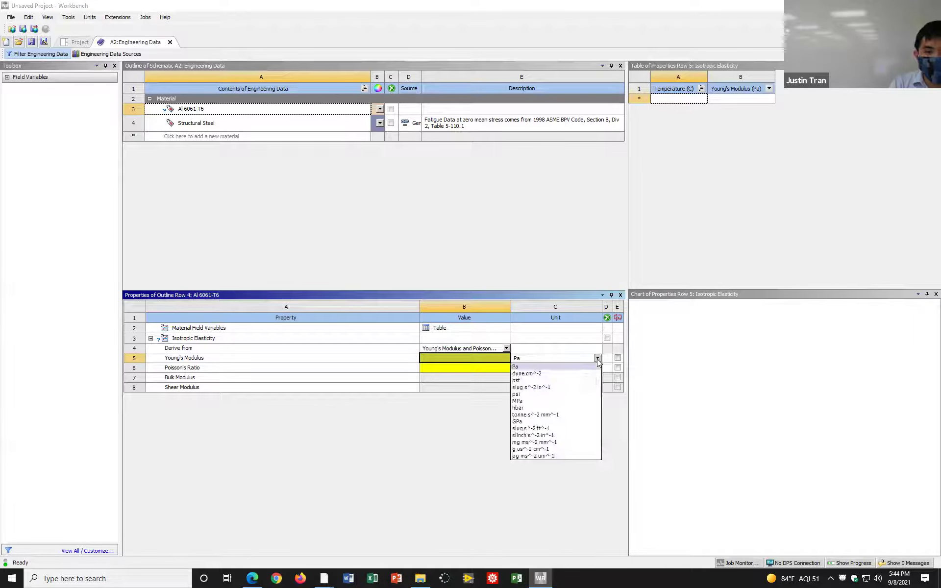
{"action": "key", "text": "alt+Tab"}
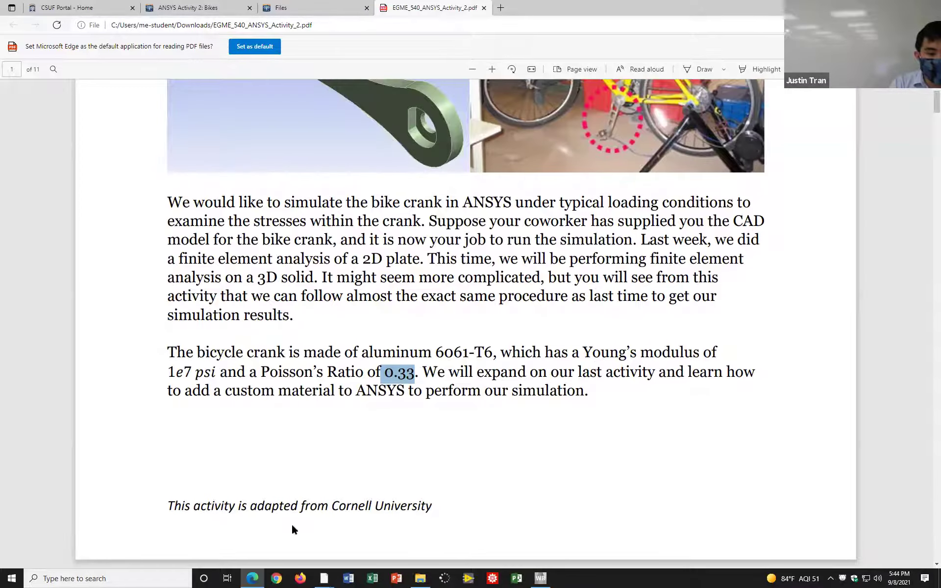
{"action": "left_click", "coordinate": [541, 578]}
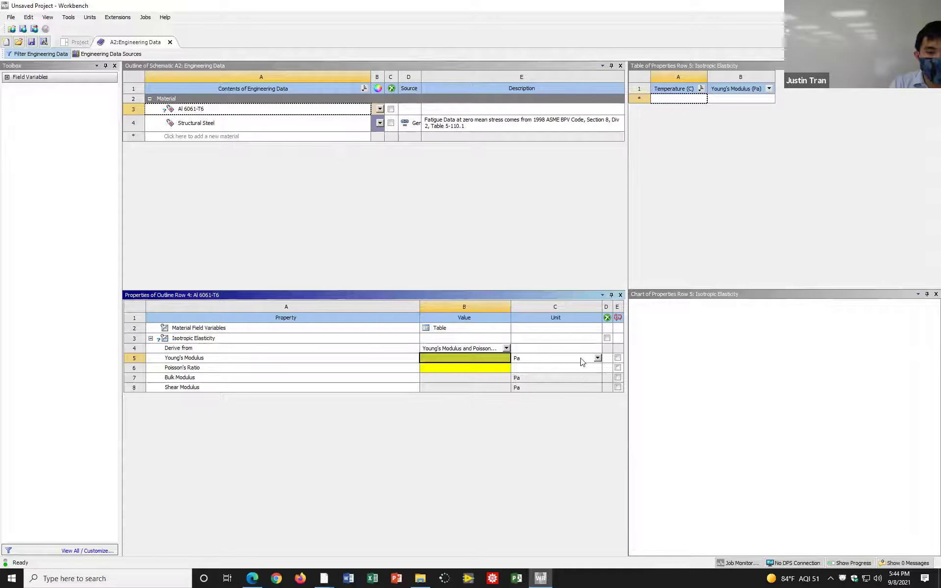
{"action": "left_click", "coordinate": [597, 359]}
{"action": "left_click", "coordinate": [598, 359]}
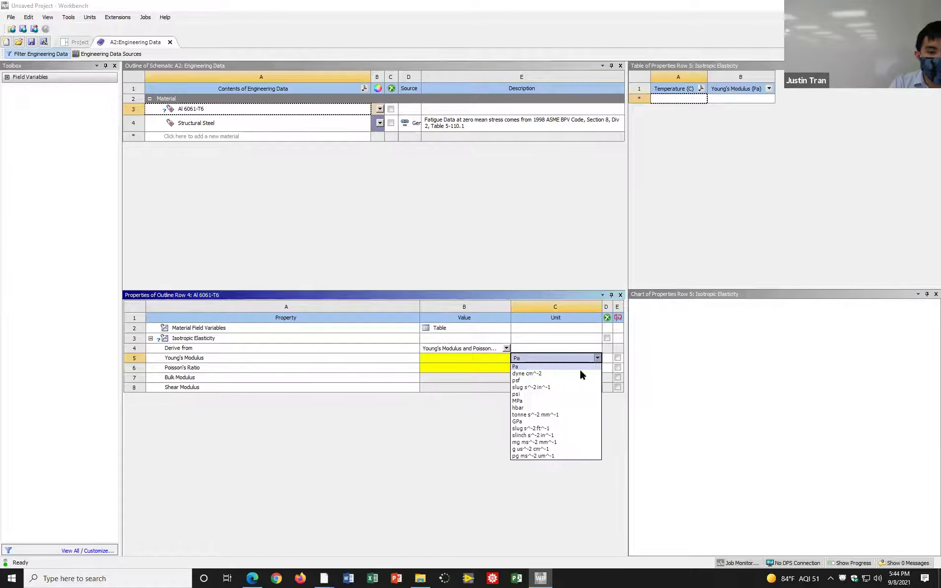
{"action": "left_click", "coordinate": [550, 395]}
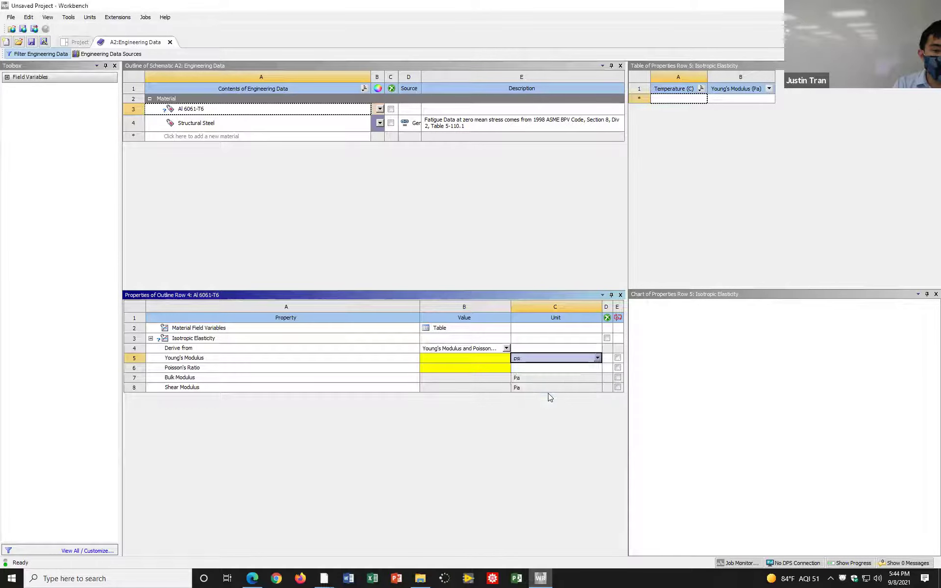
Set Al 6061-T6's Young's Modulus to 1e7 psi and its Poisson's Ratio to 0.33.
{"action": "left_click", "coordinate": [462, 357]}
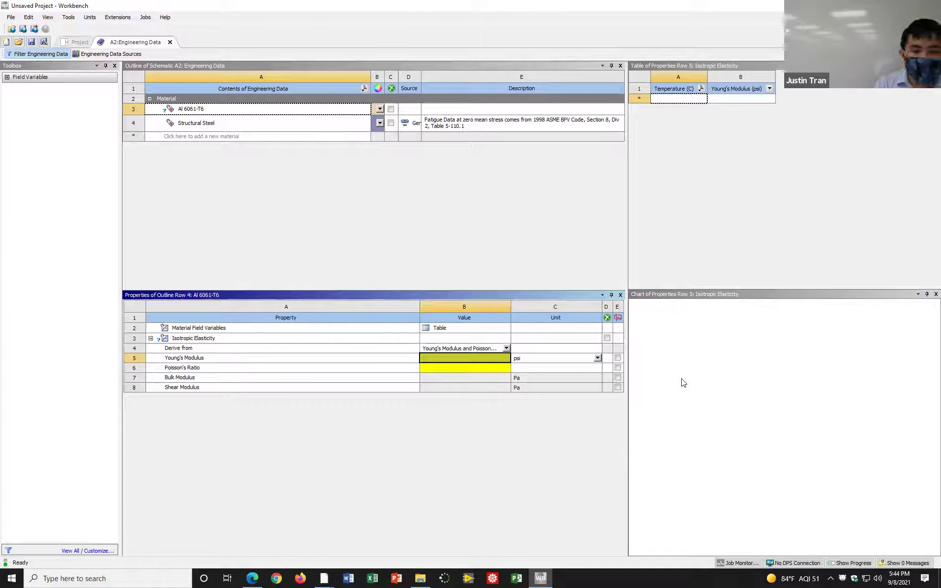
{"action": "type", "text": "1e7"}
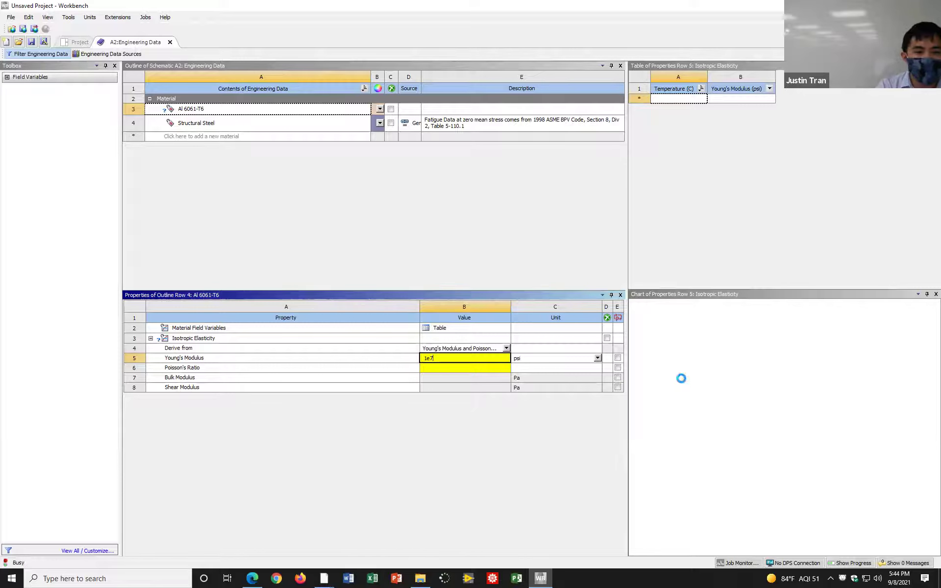
{"action": "key", "text": "Return"}
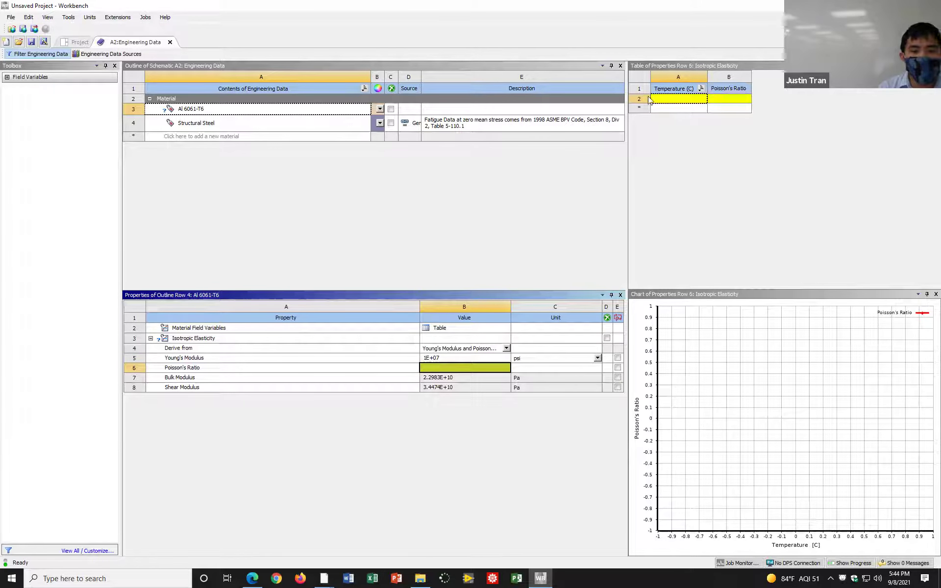
{"action": "key", "text": "alt+Tab"}
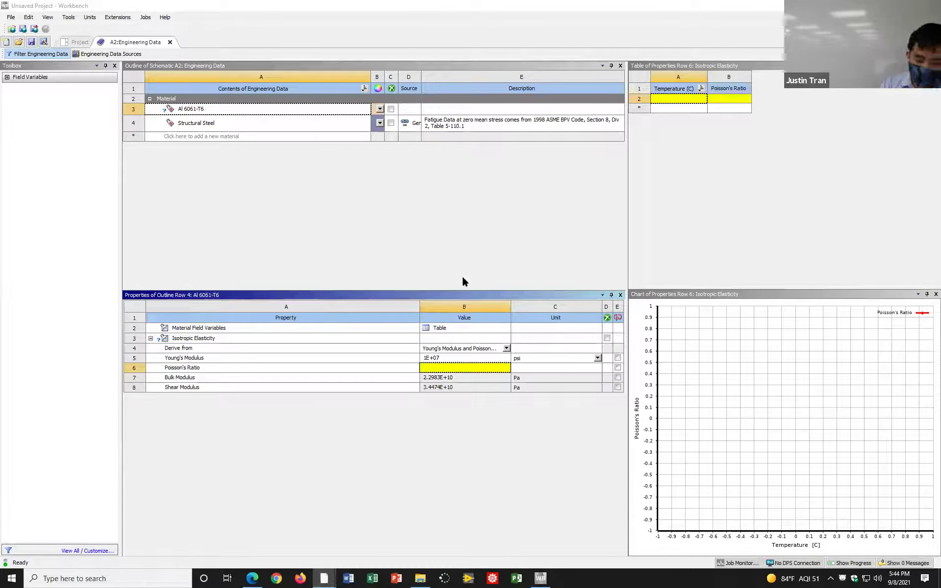
{"action": "left_click", "coordinate": [483, 369]}
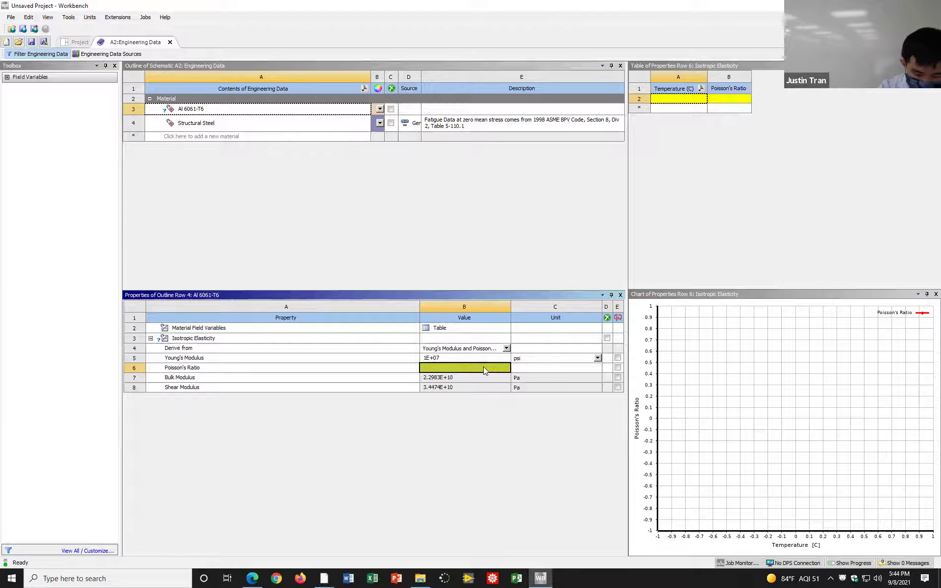
{"action": "type", "text": "0.33"}
{"action": "key", "text": "Return"}
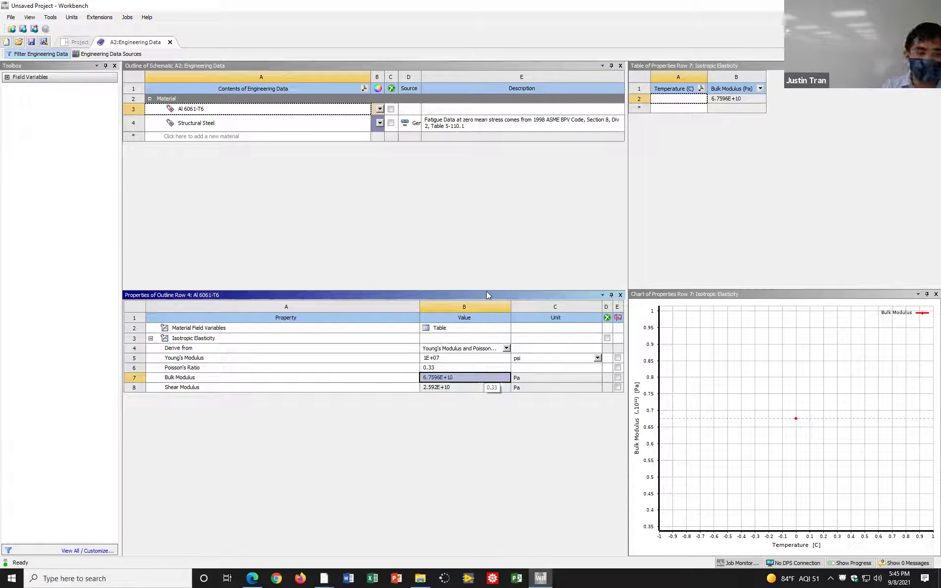
Circle the status icon beside the Al 6061-T6 material as an annotation, and clear the mark.
{"action": "left_click", "coordinate": [594, 54]}
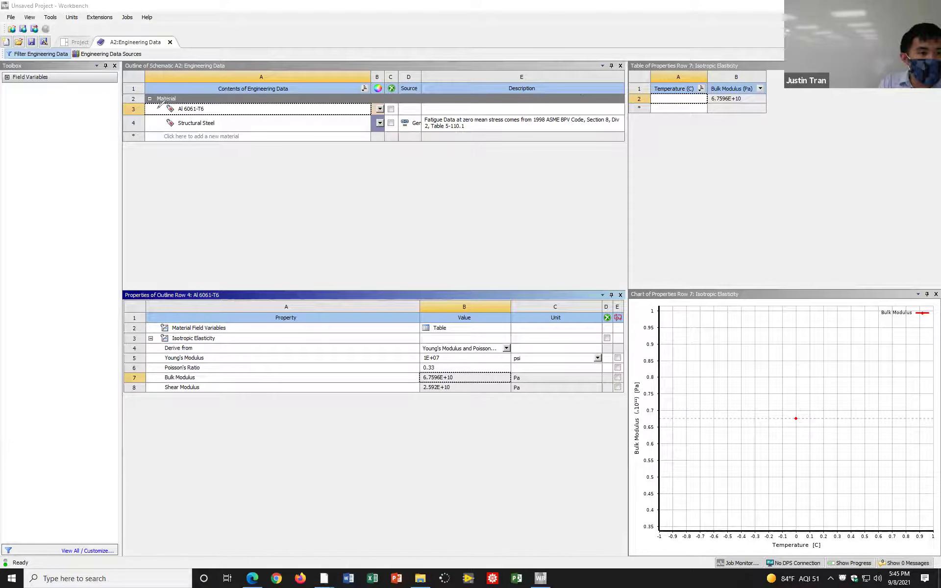
{"action": "mouse_move", "coordinate": [166, 104]}
{"action": "left_mouse_down"}
{"action": "mouse_move", "coordinate": [169, 124]}
{"action": "mouse_move", "coordinate": [169, 100]}
{"action": "mouse_move", "coordinate": [157, 107]}
{"action": "mouse_move", "coordinate": [174, 114]}
{"action": "mouse_move", "coordinate": [167, 116]}
{"action": "mouse_move", "coordinate": [172, 99]}
{"action": "left_mouse_up"}
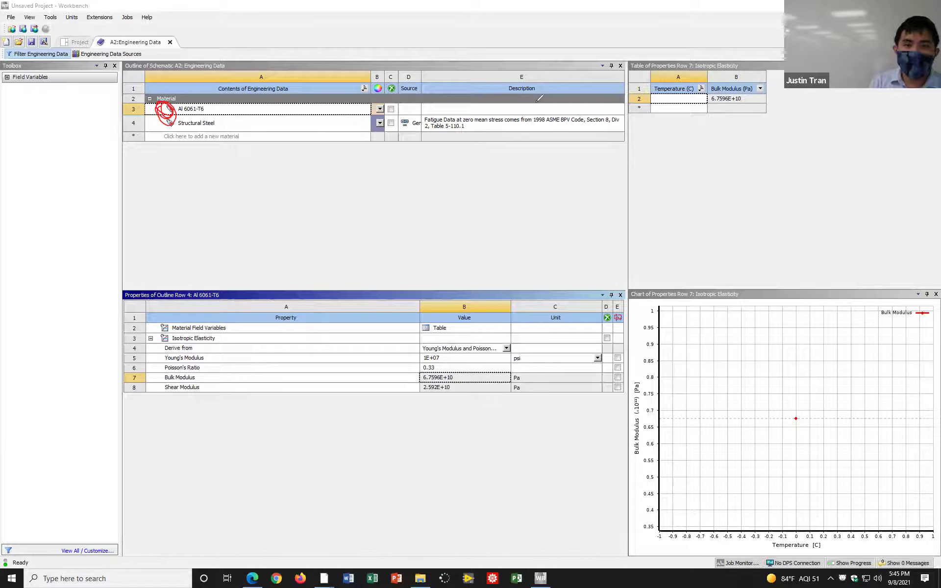
{"action": "key", "text": "e"}
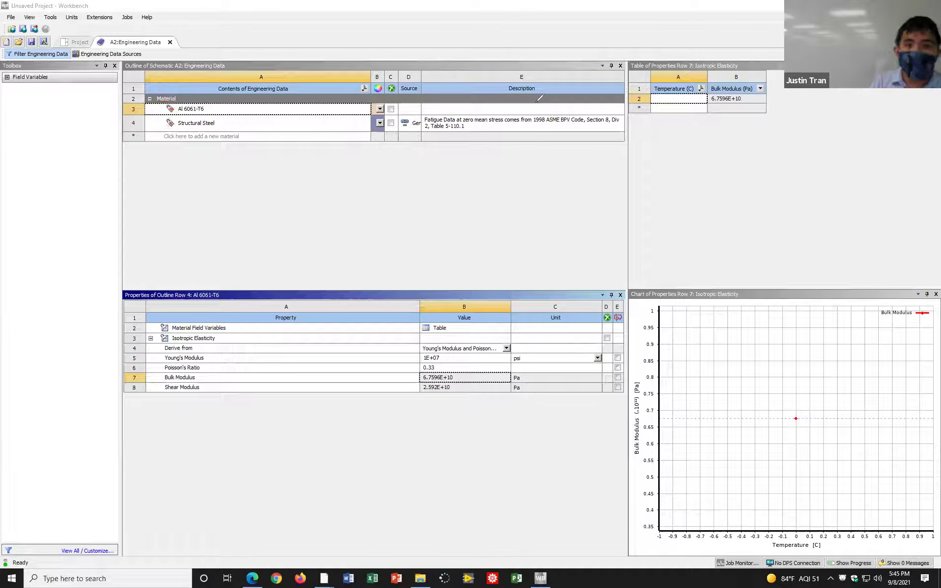
{"action": "key", "text": "Escape"}
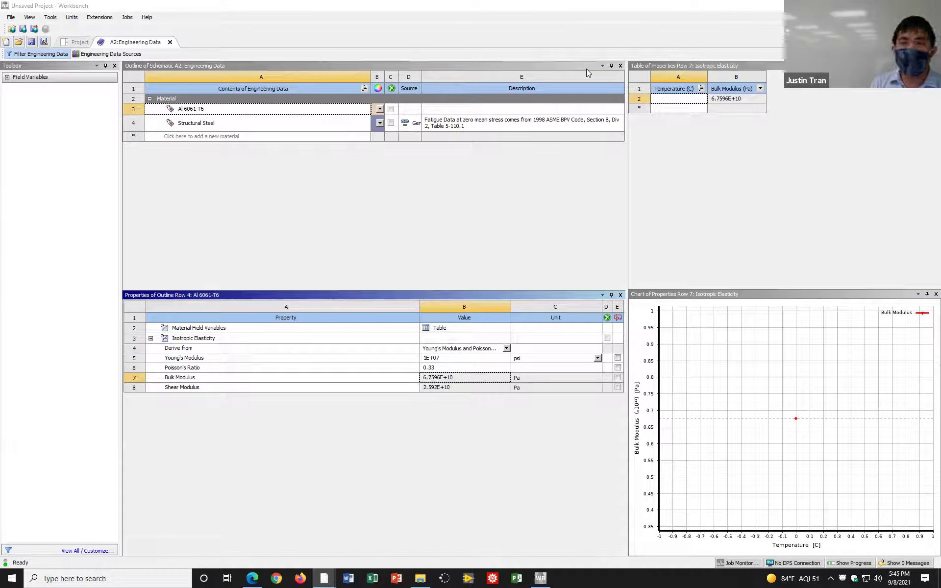
Close Engineering Data and open the Static Structural system's Model in Mechanical, allowing the AnsysWB and ReaderHost modules through the firewall.
{"action": "left_click", "coordinate": [107, 5]}
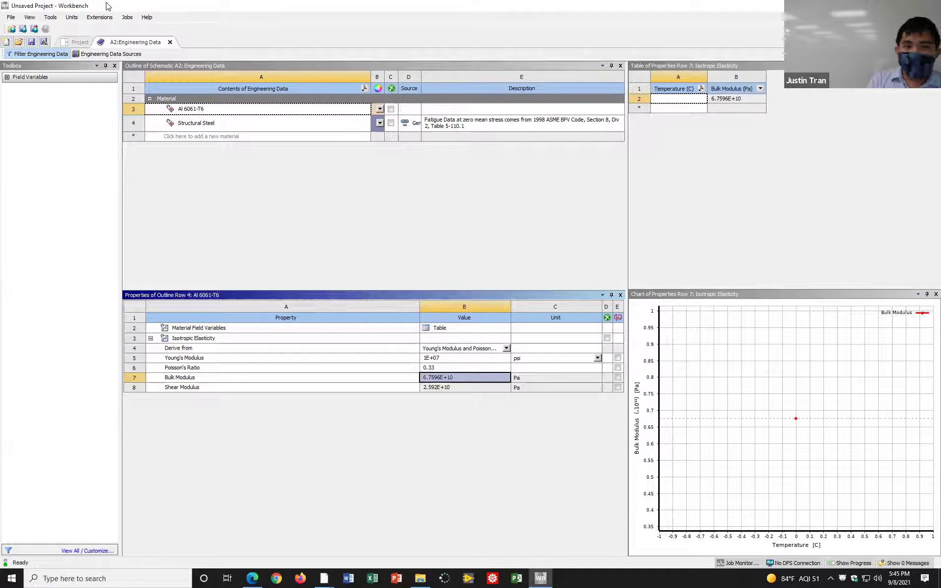
{"action": "left_click", "coordinate": [170, 43]}
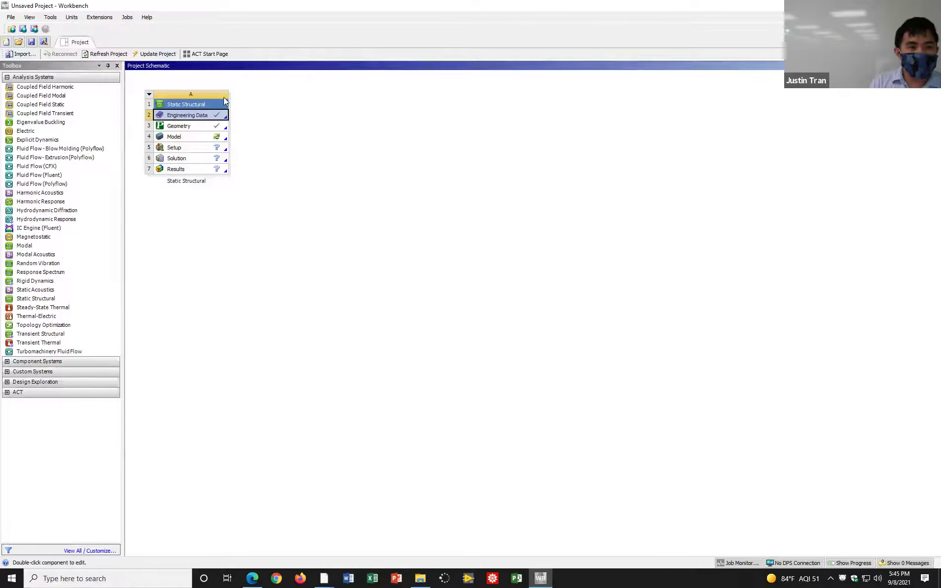
{"action": "left_click", "coordinate": [192, 137]}
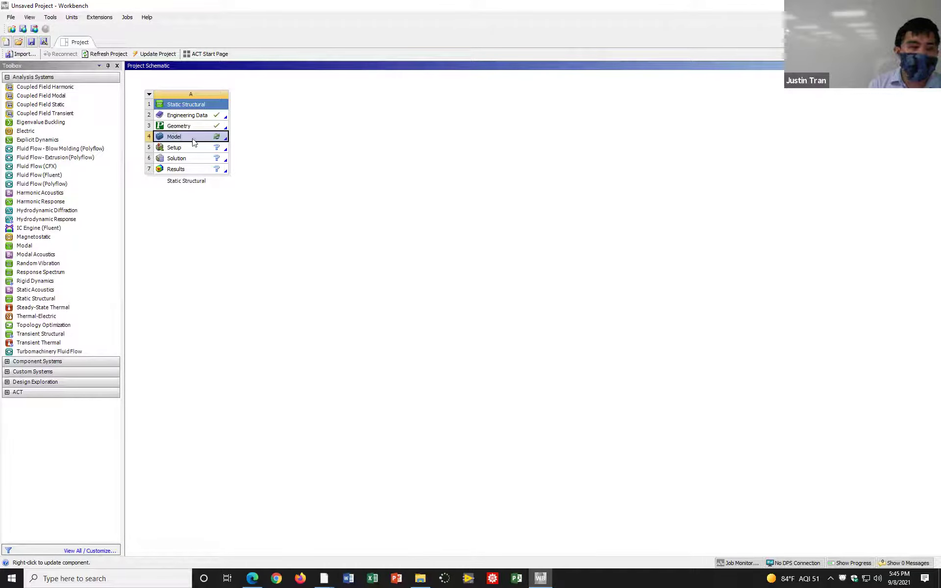
{"action": "double_click", "coordinate": [195, 141]}
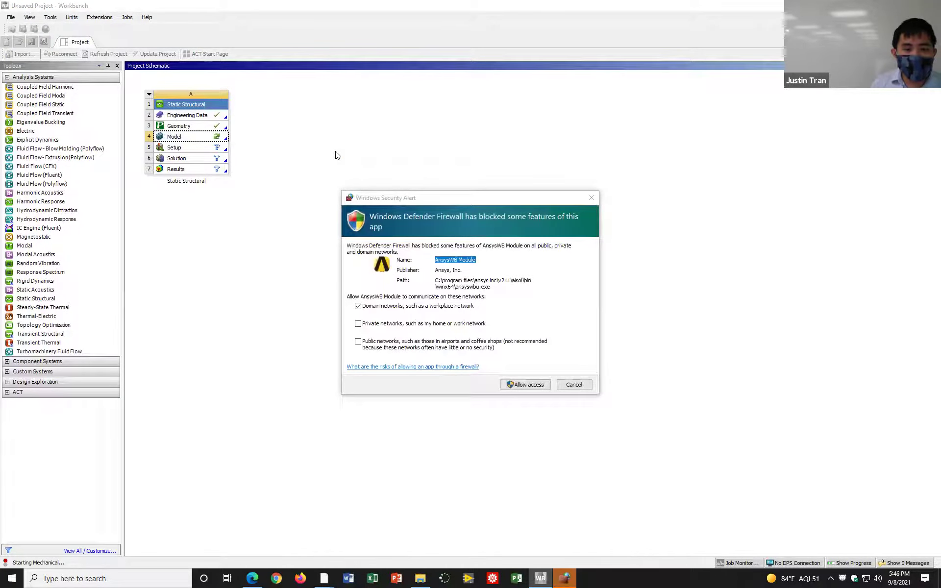
{"action": "left_click", "coordinate": [537, 387]}
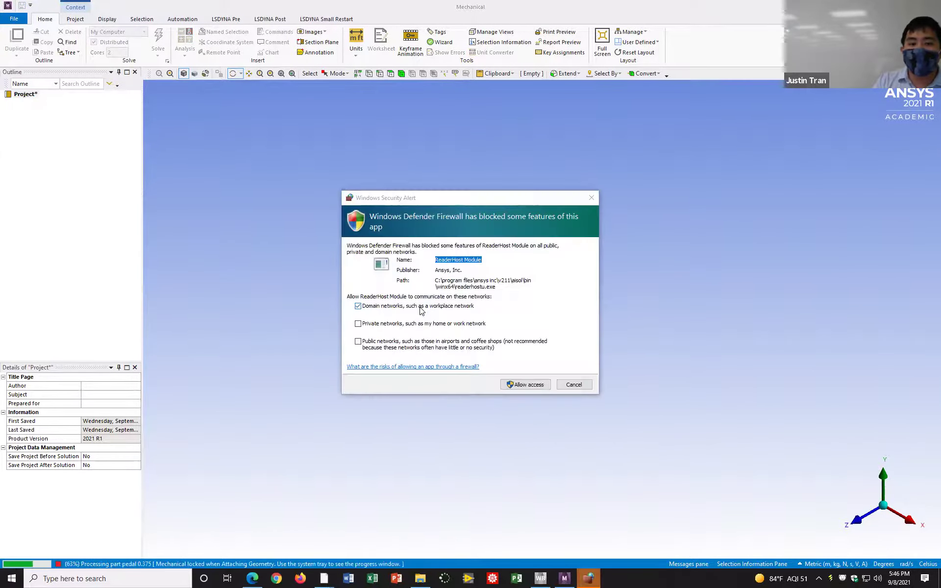
{"action": "left_click", "coordinate": [527, 385]}
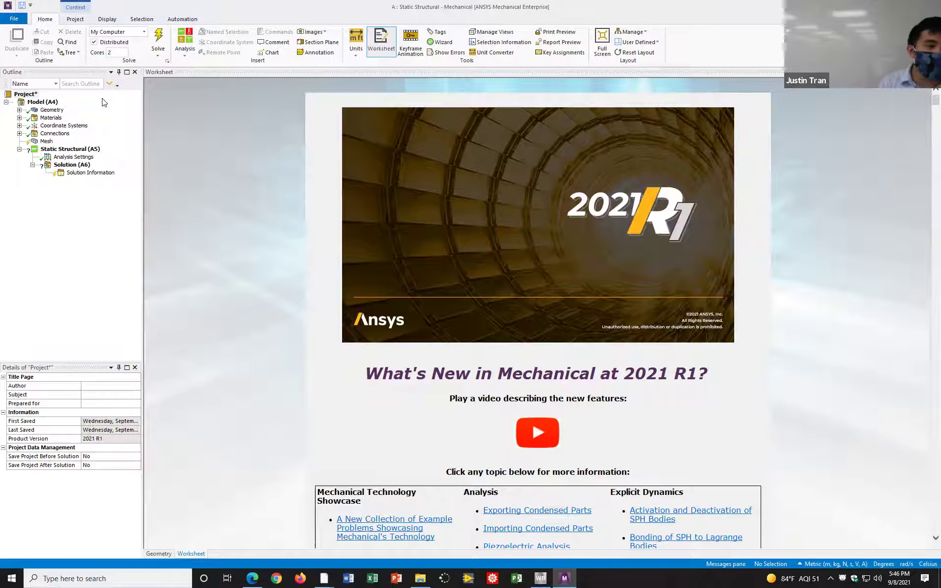
Display the bike crank geometry and expand the Geometry branch of the model to list its bodies.
{"action": "left_click", "coordinate": [53, 110]}
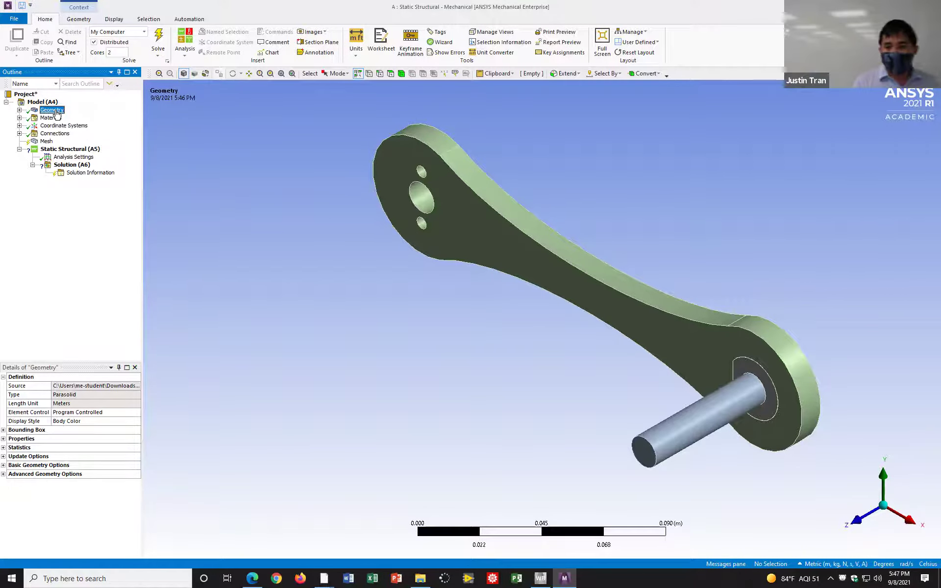
{"action": "left_click", "coordinate": [19, 110]}
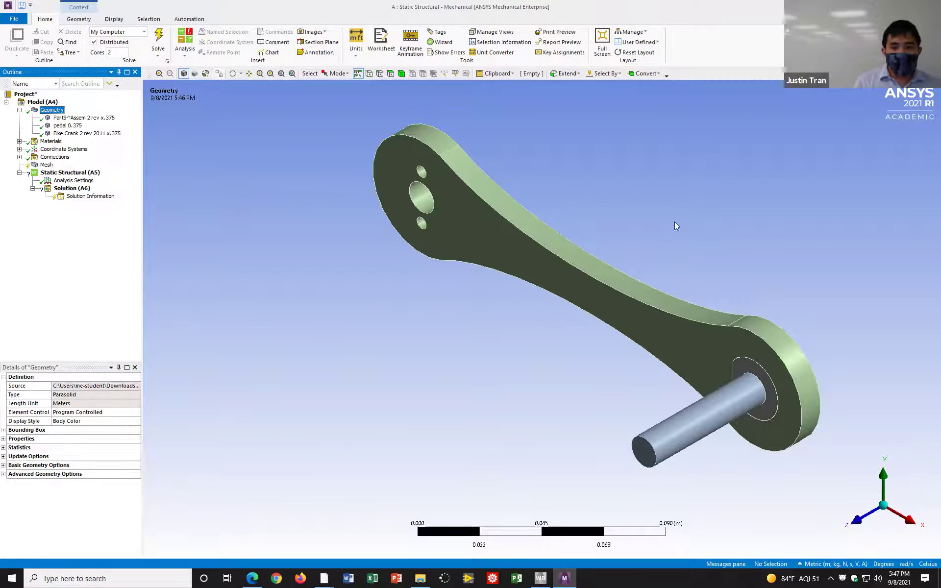
{"action": "mouse_move", "coordinate": [737, 234]}
{"action": "middle_mouse_down"}
{"action": "mouse_move", "coordinate": [593, 212]}
{"action": "mouse_move", "coordinate": [792, 205]}
{"action": "mouse_move", "coordinate": [726, 219]}
{"action": "mouse_move", "coordinate": [756, 227]}
{"action": "mouse_move", "coordinate": [761, 216]}
{"action": "mouse_move", "coordinate": [737, 230]}
{"action": "middle_mouse_up"}
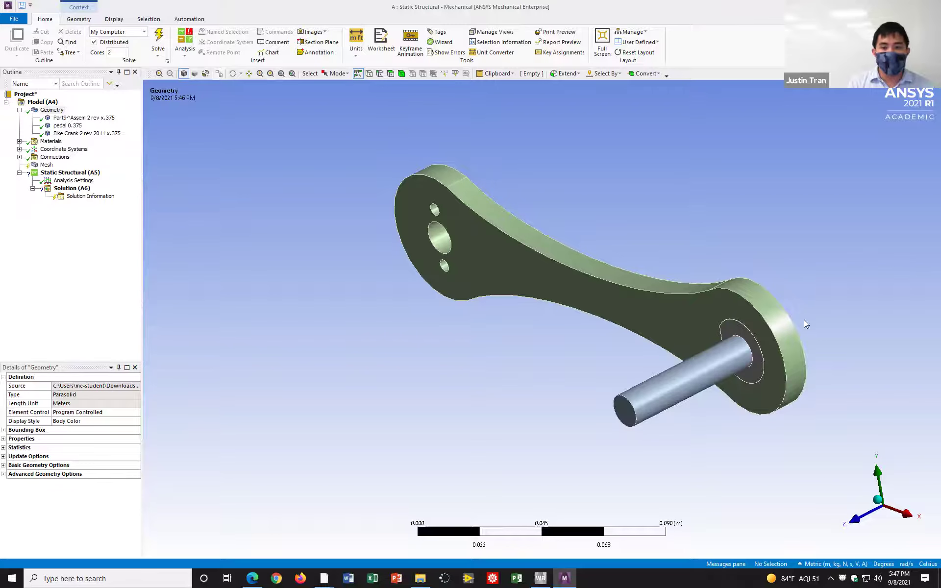
{"action": "middle_click_drag", "start_coordinate": [683, 311], "coordinate": [642, 314], "text": "ctrl"}
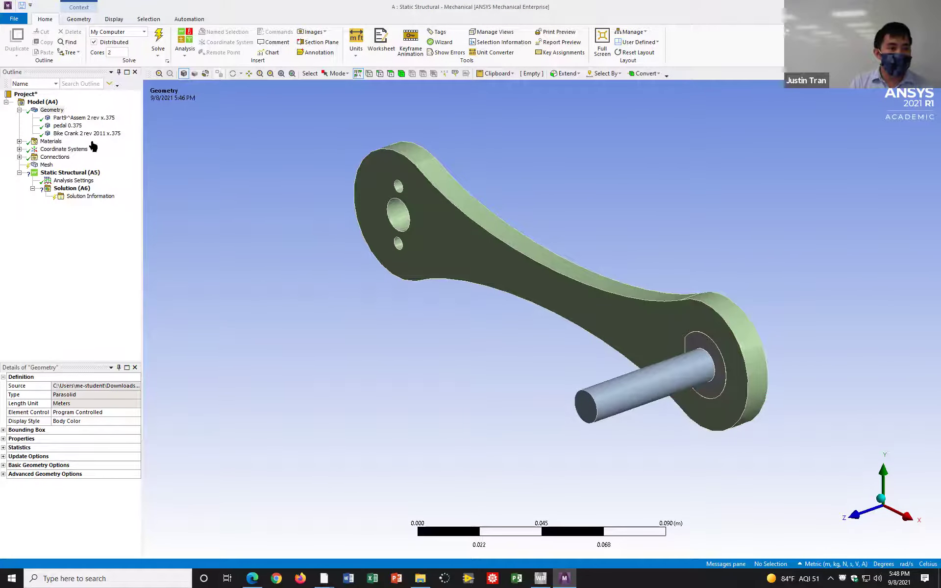
{"action": "left_click", "coordinate": [19, 111]}
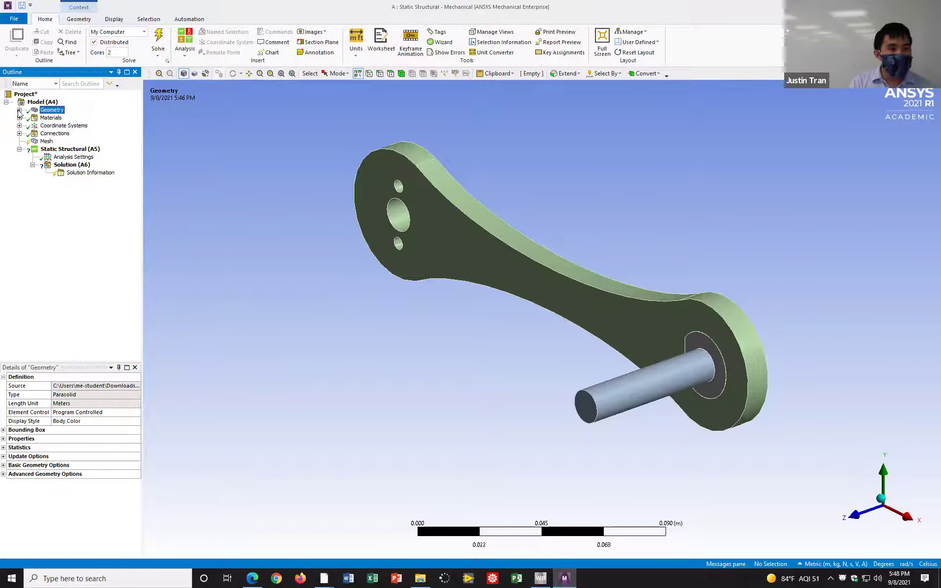
{"action": "left_click", "coordinate": [20, 110]}
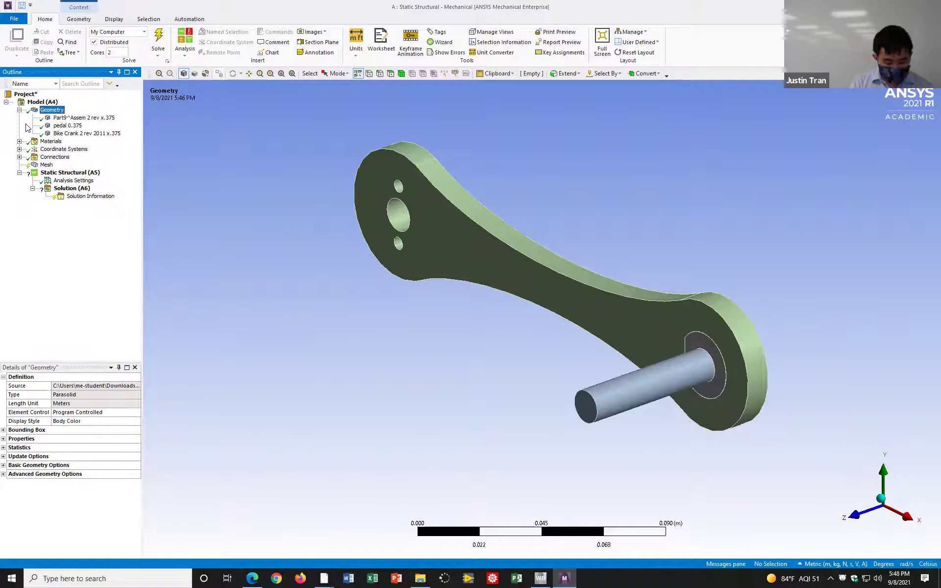
Examine which part of the crank assembly each body represents by highlighting Part9^Assem 2 rev x.375, pedal 0.375 and Bike Crank 2 rev 2011 x.375.
{"action": "left_click", "coordinate": [82, 120]}
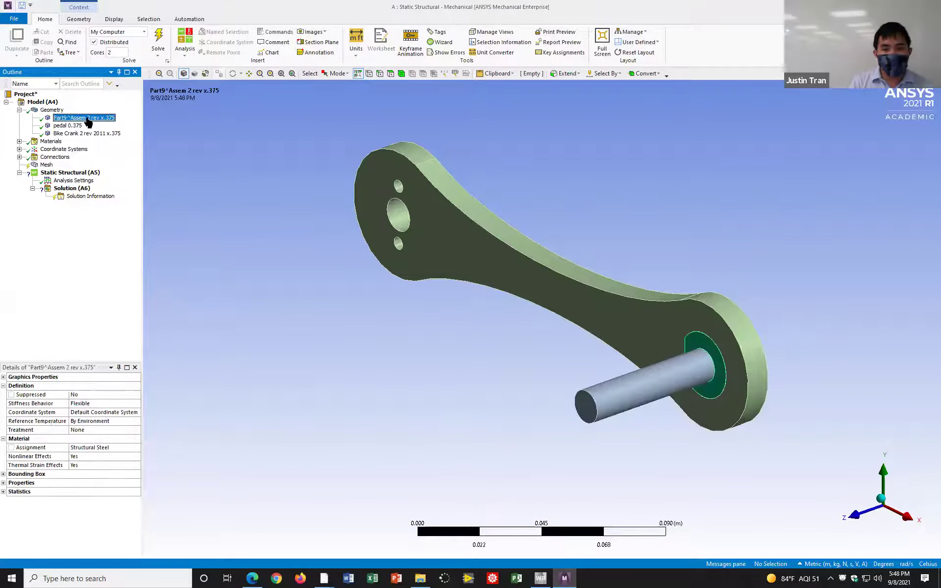
{"action": "left_click", "coordinate": [74, 125]}
{"action": "left_click", "coordinate": [81, 133]}
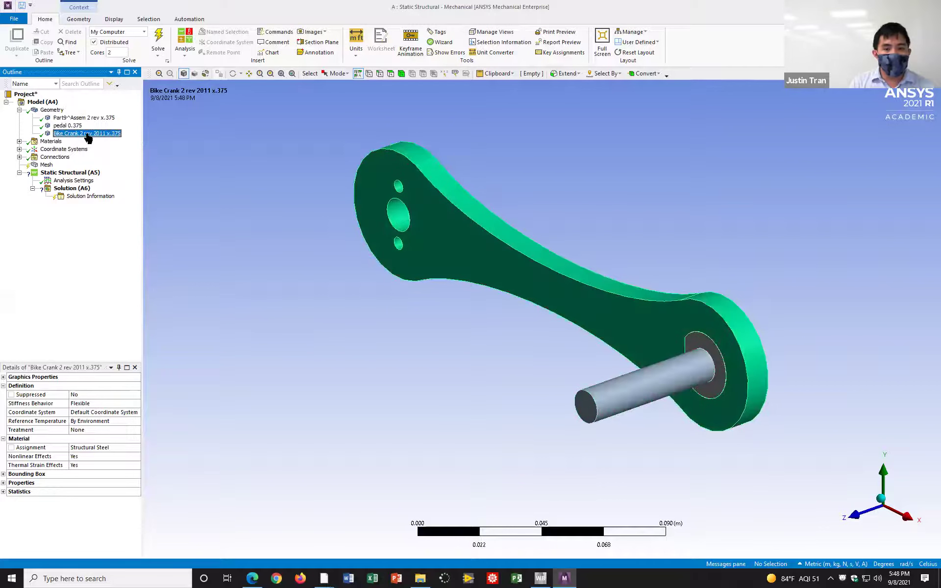
{"action": "left_click", "coordinate": [93, 119]}
{"action": "left_click", "coordinate": [79, 125]}
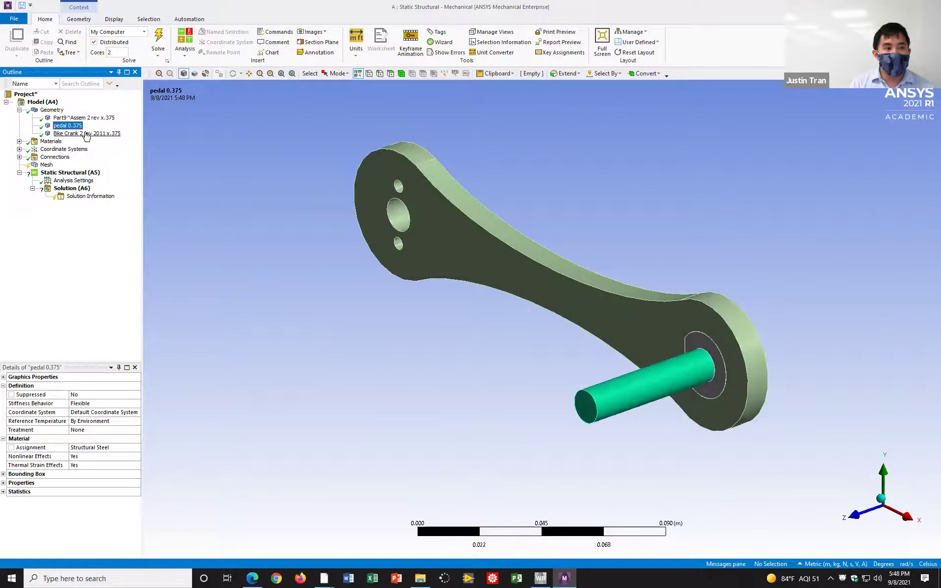
{"action": "left_click", "coordinate": [80, 134]}
{"action": "left_click", "coordinate": [91, 118]}
{"action": "left_click", "coordinate": [79, 126]}
{"action": "left_click", "coordinate": [83, 134]}
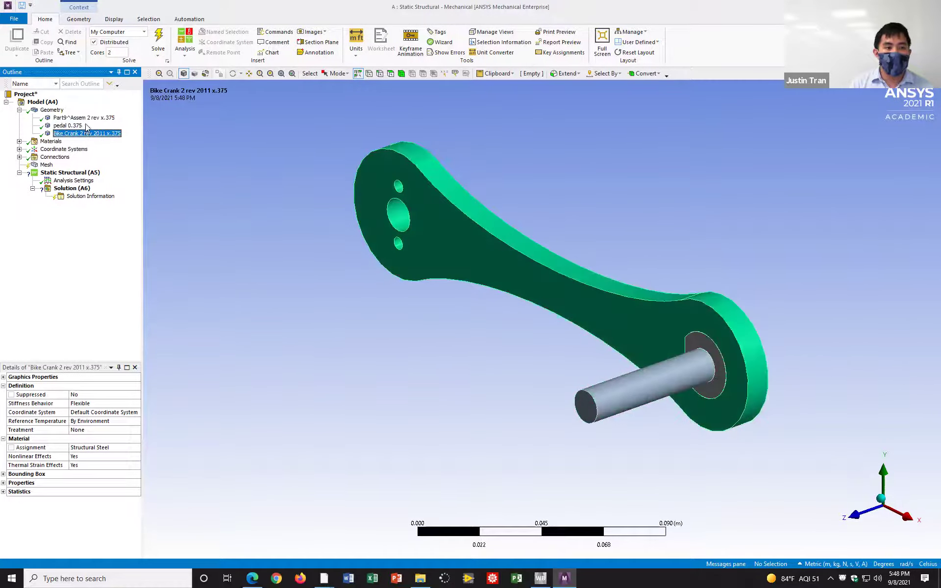
{"action": "left_click", "coordinate": [89, 118]}
{"action": "left_click", "coordinate": [79, 125]}
{"action": "left_click", "coordinate": [84, 134]}
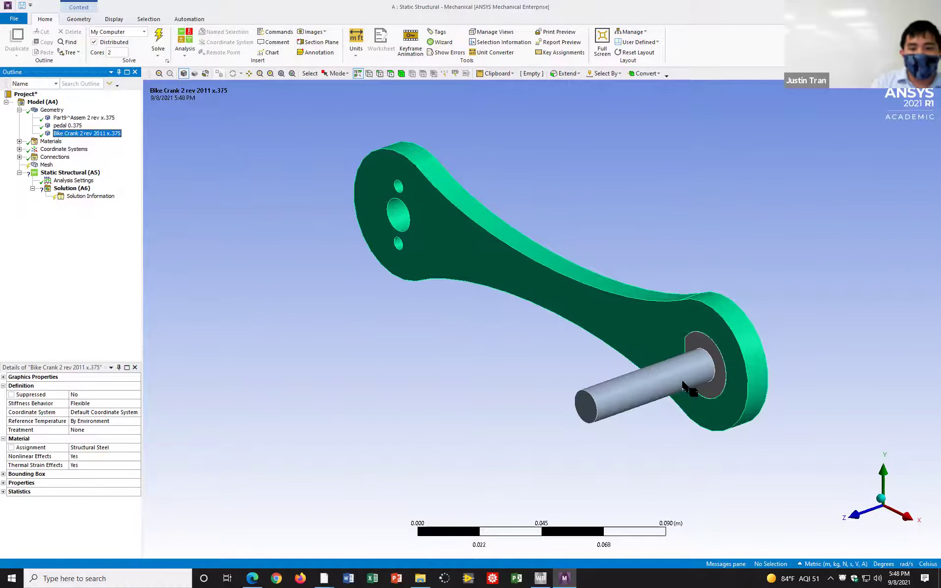
{"action": "left_click", "coordinate": [71, 126]}
{"action": "left_click", "coordinate": [95, 118]}
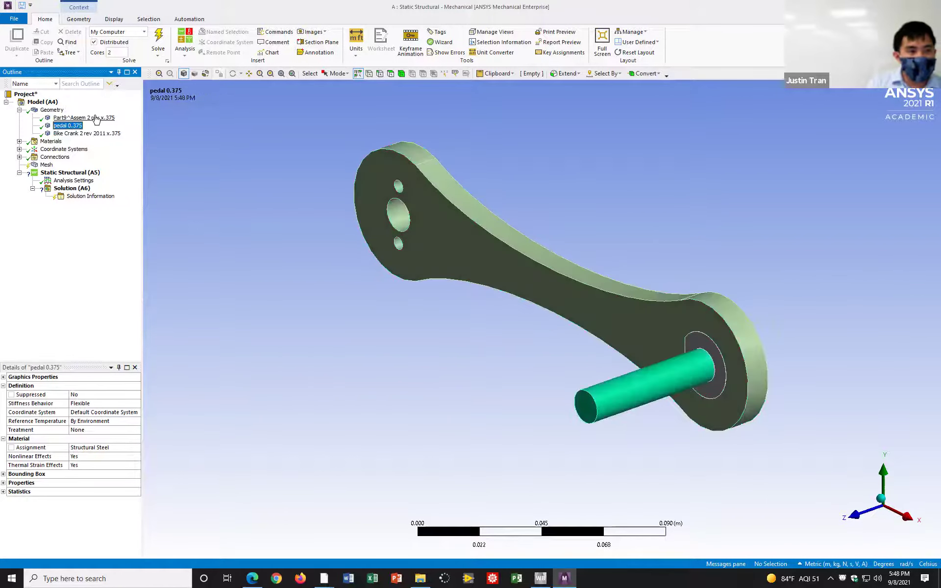
Suppress the pedal 0.375 and Part9^Assem 2 rev x.375 bodies so that they are removed from the analysis.
{"action": "left_click", "coordinate": [78, 126]}
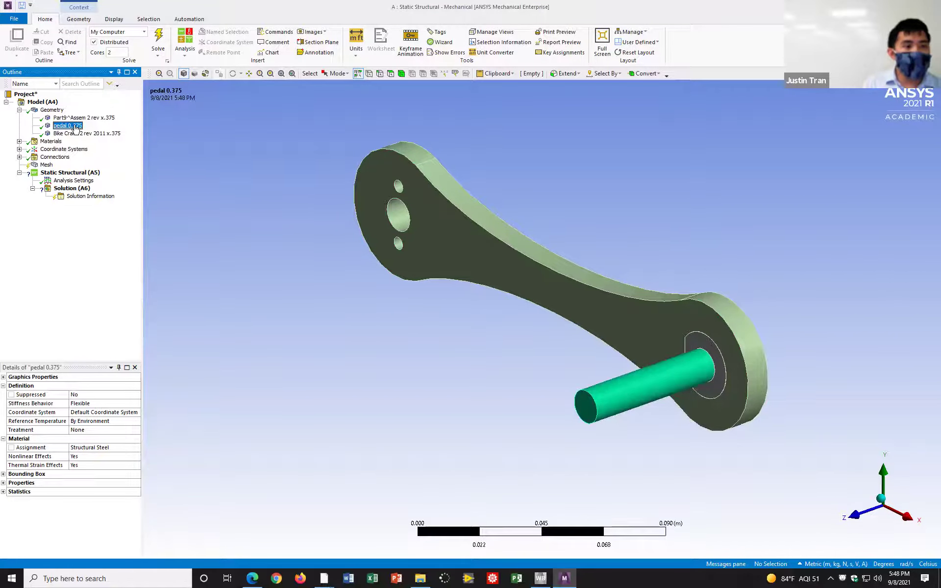
{"action": "right_click", "coordinate": [76, 128]}
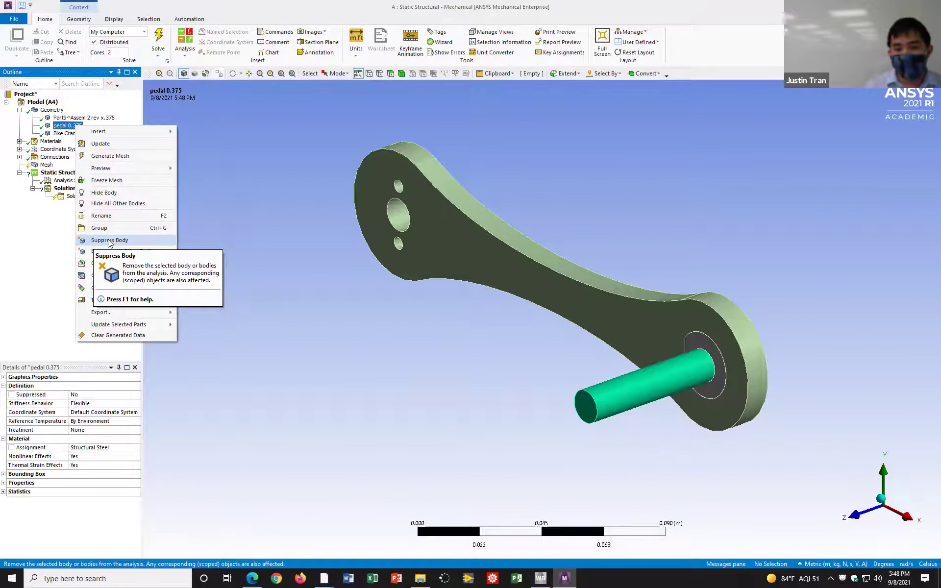
{"action": "left_click", "coordinate": [109, 240]}
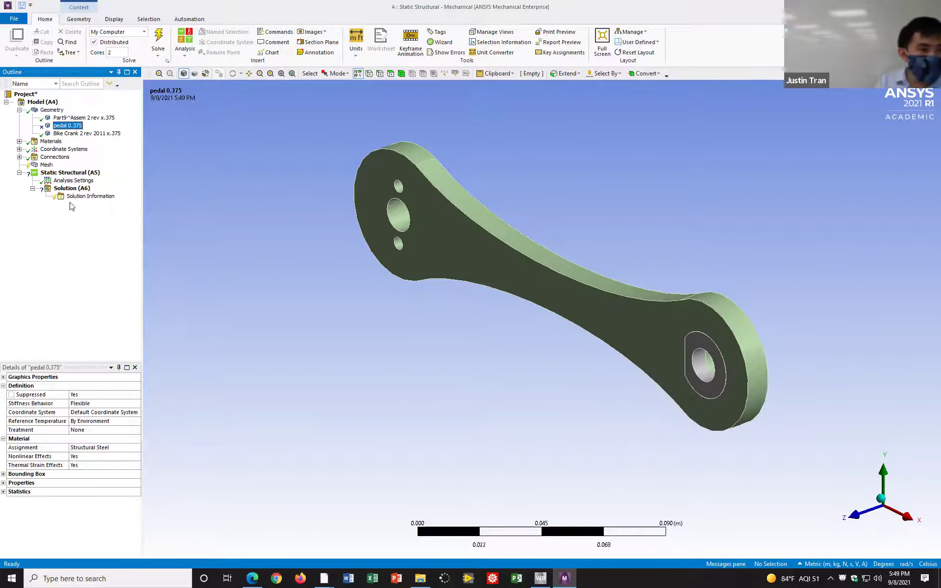
{"action": "right_click", "coordinate": [97, 119]}
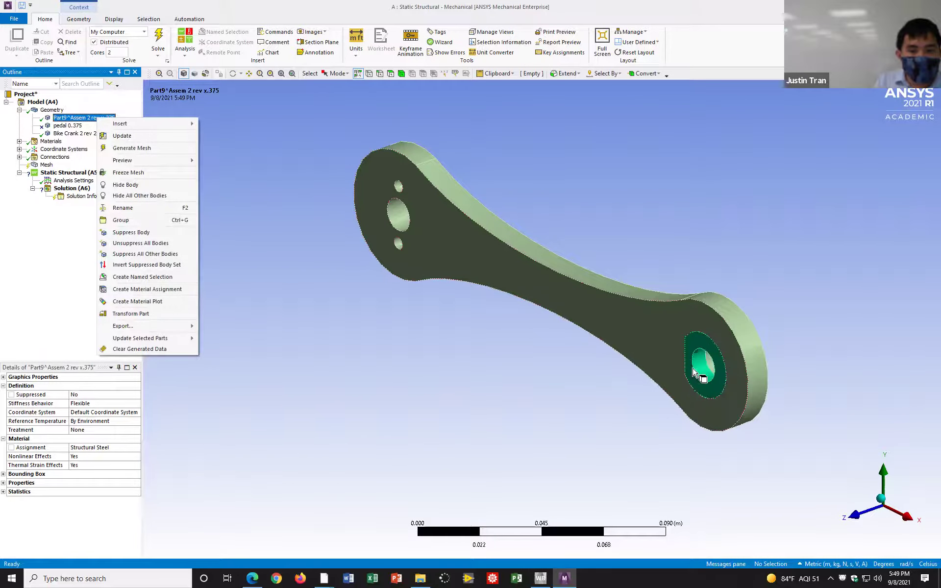
{"action": "left_click", "coordinate": [158, 233]}
{"action": "mouse_move", "coordinate": [660, 280]}
{"action": "middle_mouse_down"}
{"action": "mouse_move", "coordinate": [714, 255]}
{"action": "mouse_move", "coordinate": [634, 252]}
{"action": "mouse_move", "coordinate": [676, 273]}
{"action": "mouse_move", "coordinate": [677, 260]}
{"action": "mouse_move", "coordinate": [657, 274]}
{"action": "middle_mouse_up"}
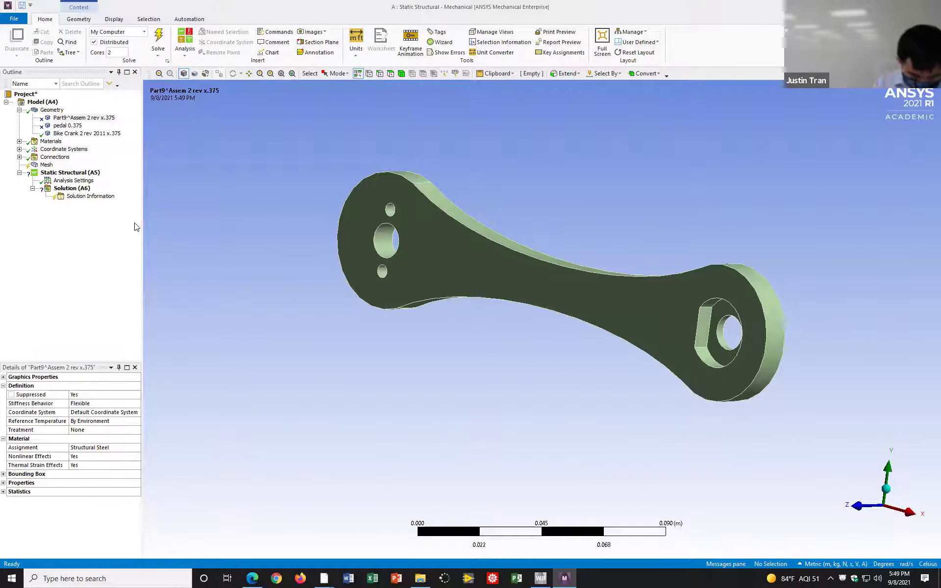
Circle the material assignment of the Bike Crank 2 rev 2011 x.375 body, assign Al 6061-T6 to it, and clear the annotation.
{"action": "left_click", "coordinate": [107, 134]}
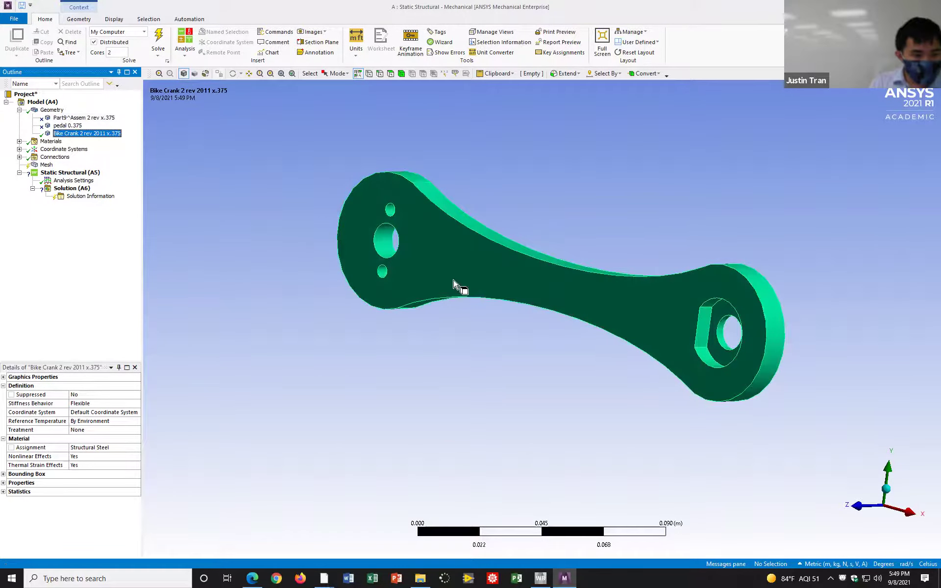
{"action": "middle_click_drag", "start_coordinate": [547, 265], "coordinate": [581, 215]}
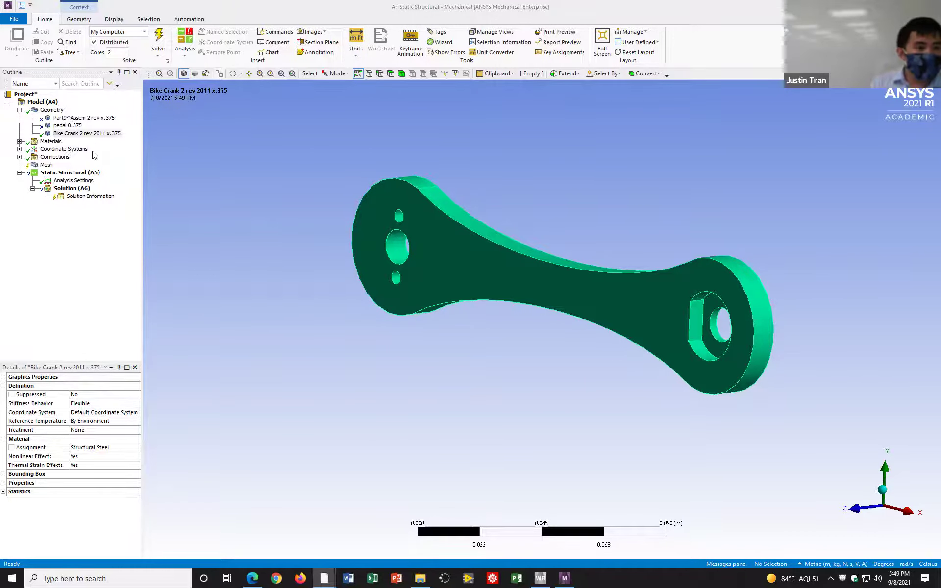
{"action": "left_click", "coordinate": [101, 133]}
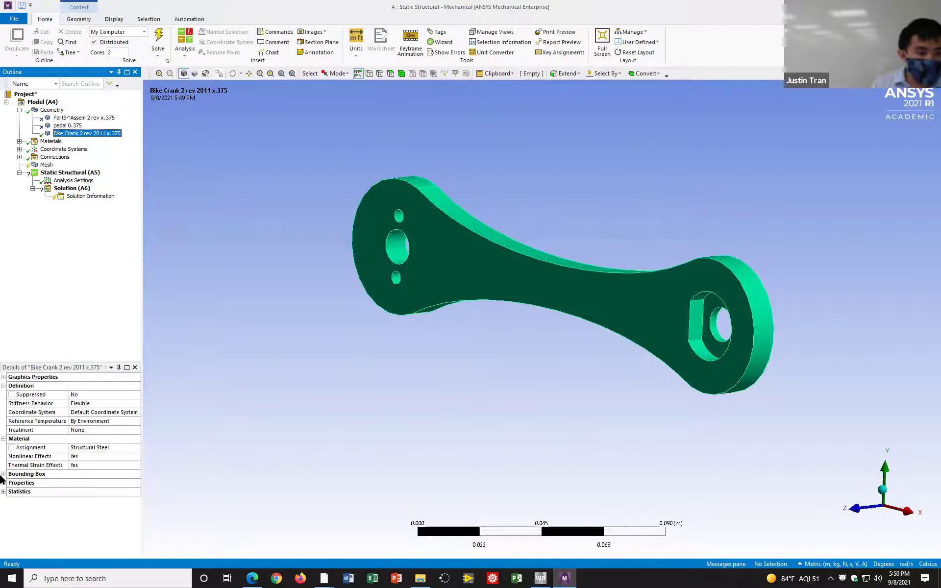
{"action": "mouse_move", "coordinate": [11, 427]}
{"action": "left_mouse_down"}
{"action": "mouse_move", "coordinate": [8, 455]}
{"action": "mouse_move", "coordinate": [108, 452]}
{"action": "mouse_move", "coordinate": [90, 433]}
{"action": "mouse_move", "coordinate": [4, 436]}
{"action": "left_mouse_up"}
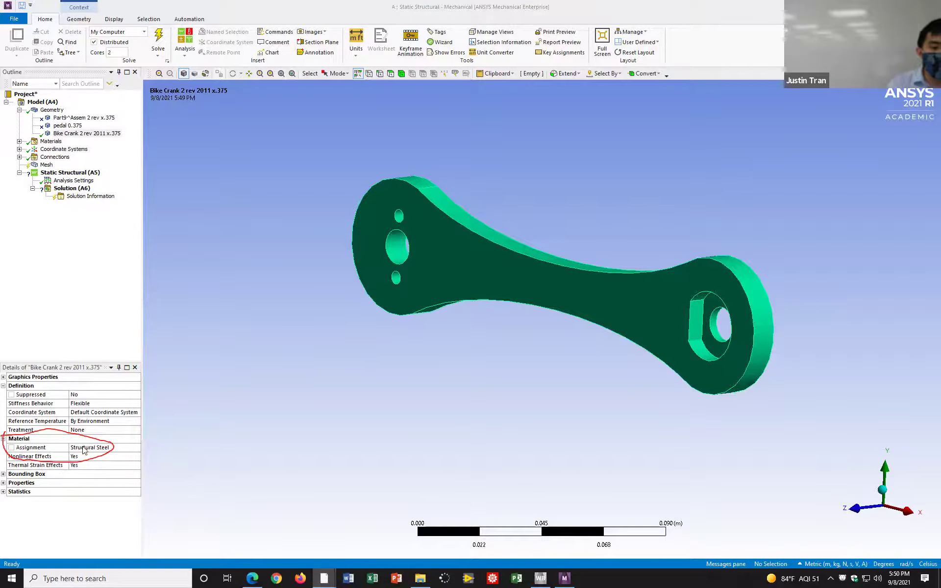
{"action": "left_click", "coordinate": [108, 448]}
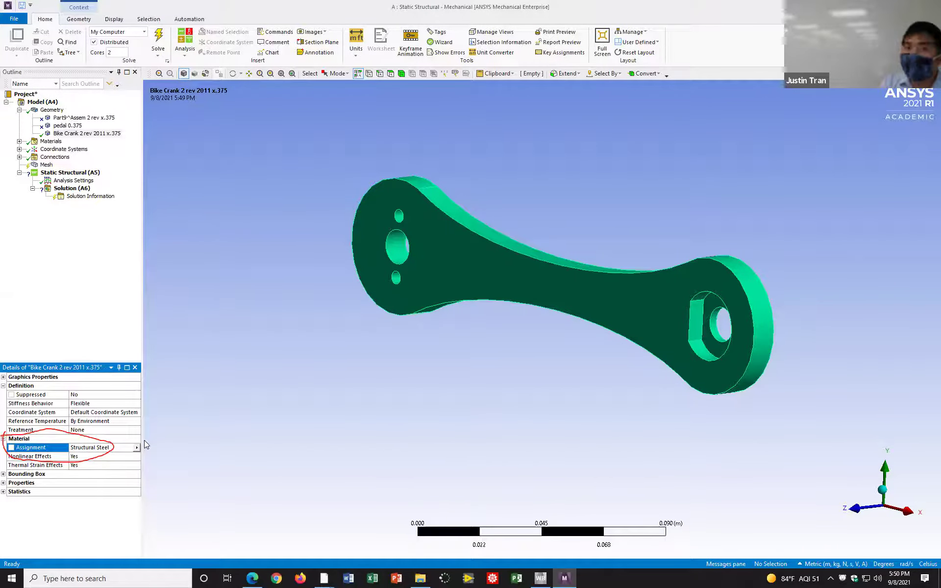
{"action": "left_click", "coordinate": [137, 448]}
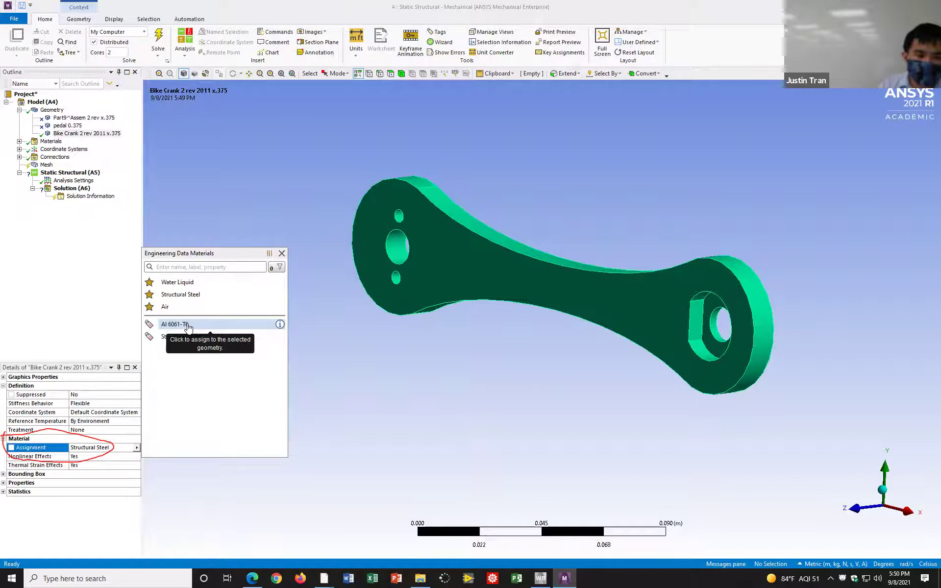
{"action": "left_click", "coordinate": [225, 326]}
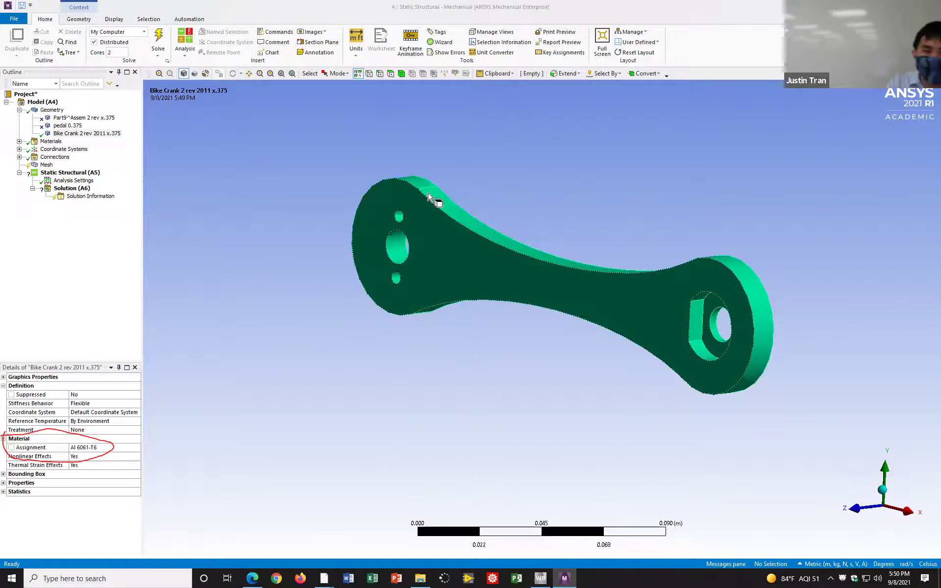
{"action": "left_click", "coordinate": [623, 61]}
{"action": "left_click", "coordinate": [603, 72]}
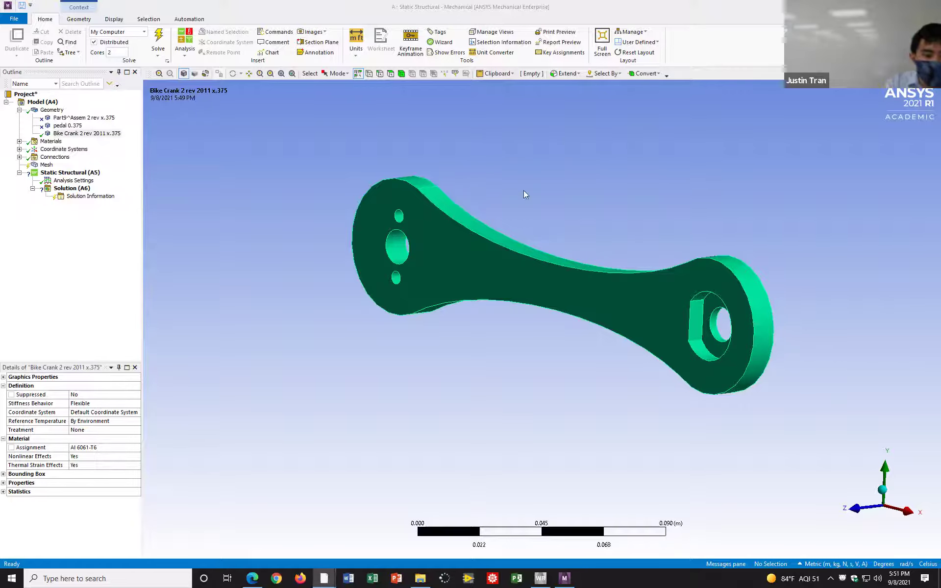
Switch to EGME_540_ANSYS_Activity_2.pdf in Edge, skim the instructions through Problem 4 (Analyze Results), and return to ANSYS Mechanical.
{"action": "left_click", "coordinate": [262, 576]}
{"action": "scroll", "coordinate": [334, 426], "scroll_direction": "down", "scroll_amount": 15}
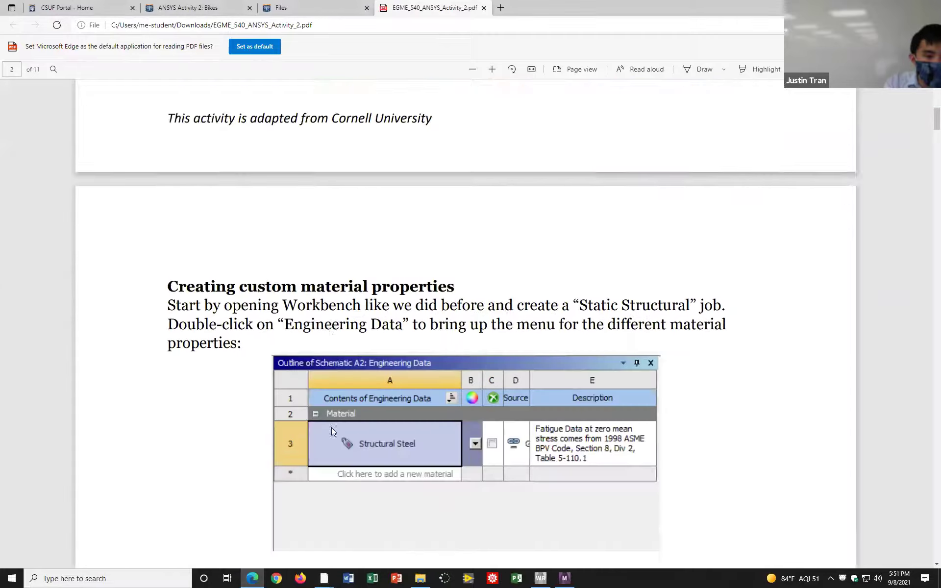
{"action": "scroll", "coordinate": [336, 430], "scroll_direction": "down", "scroll_amount": 20}
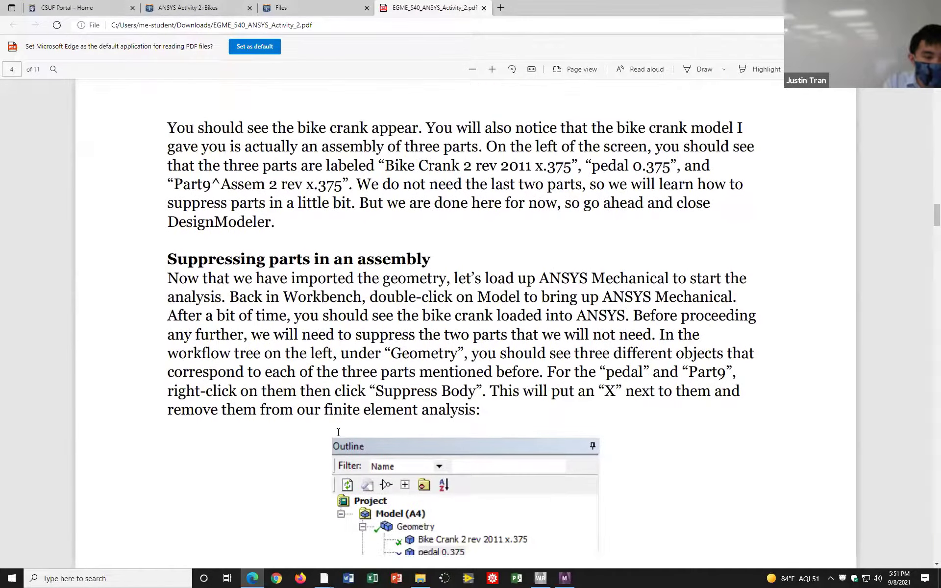
{"action": "scroll", "coordinate": [342, 436], "scroll_direction": "down", "scroll_amount": 15}
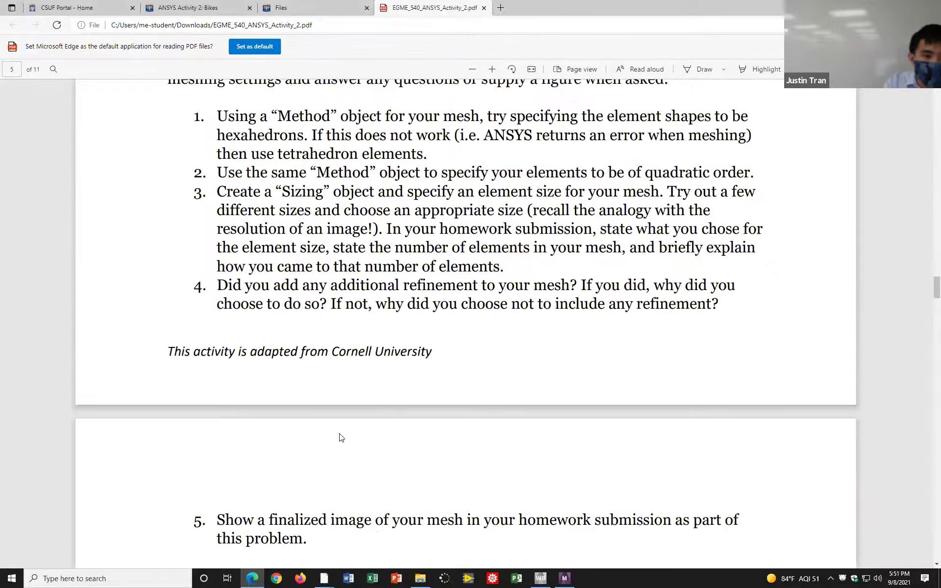
{"action": "scroll", "coordinate": [342, 438], "scroll_direction": "down", "scroll_amount": 15}
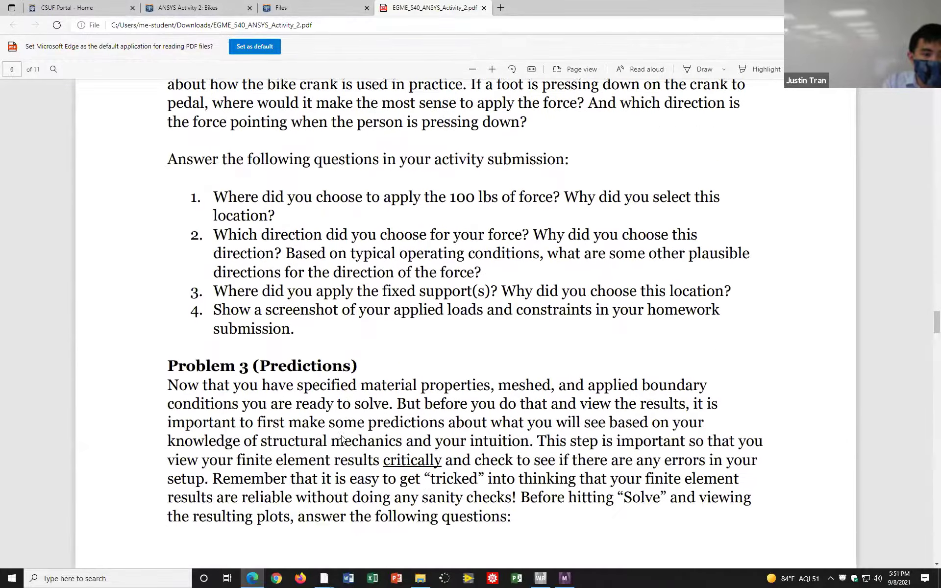
{"action": "scroll", "coordinate": [342, 436], "scroll_direction": "down", "scroll_amount": 12}
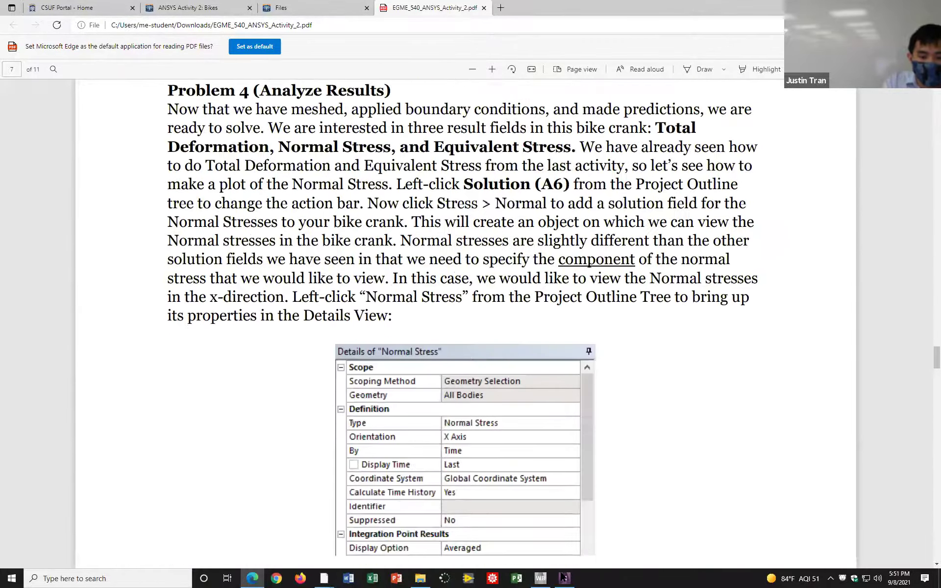
{"action": "left_click", "coordinate": [540, 579]}
{"action": "left_click", "coordinate": [565, 578]}
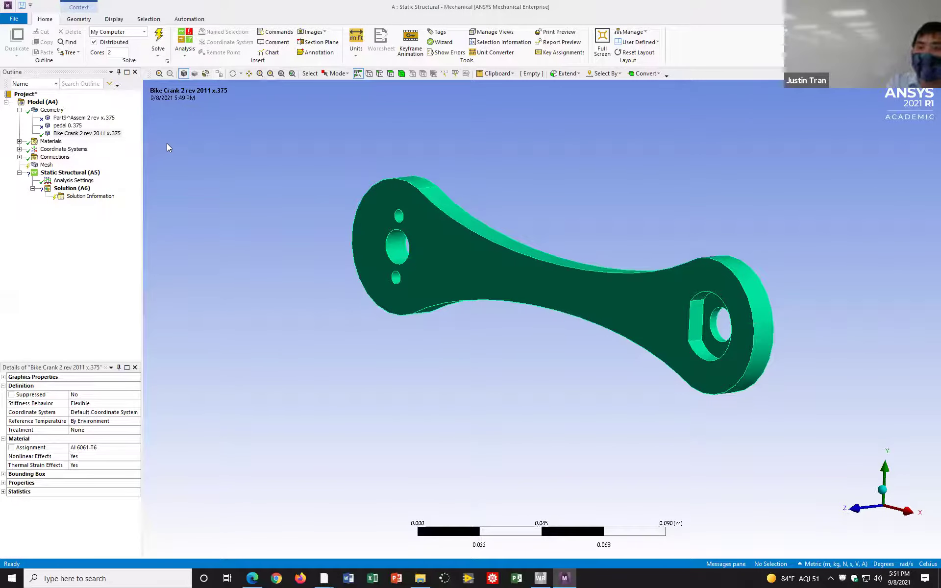
Insert a Method object and a Sizing object under Mesh.
{"action": "left_click", "coordinate": [123, 168]}
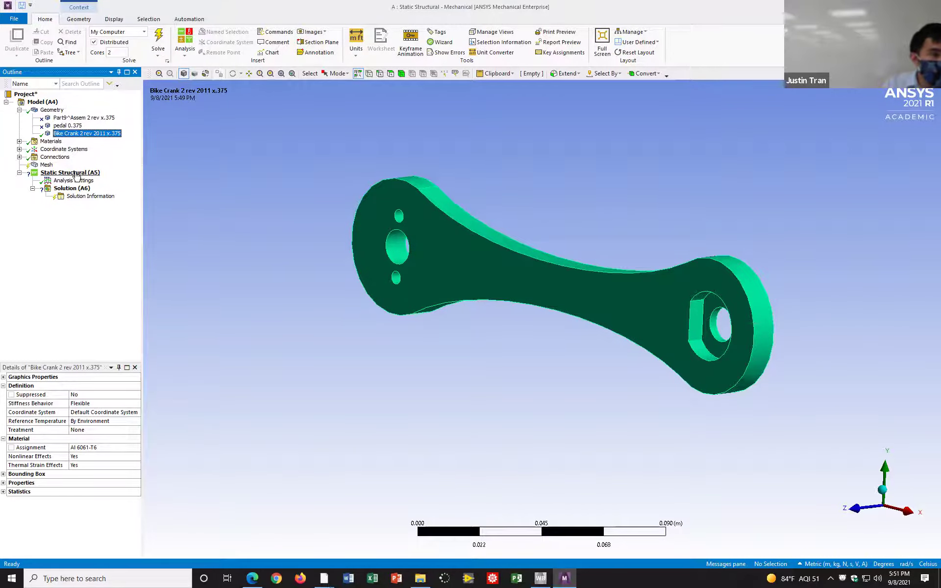
{"action": "right_click", "coordinate": [54, 167]}
{"action": "mouse_move", "coordinate": [111, 174]}
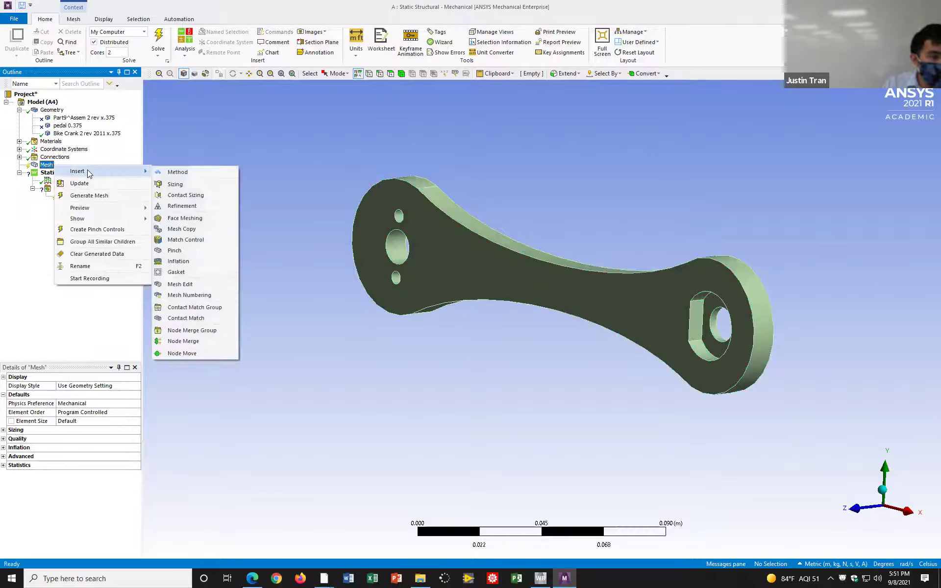
{"action": "left_click", "coordinate": [173, 172]}
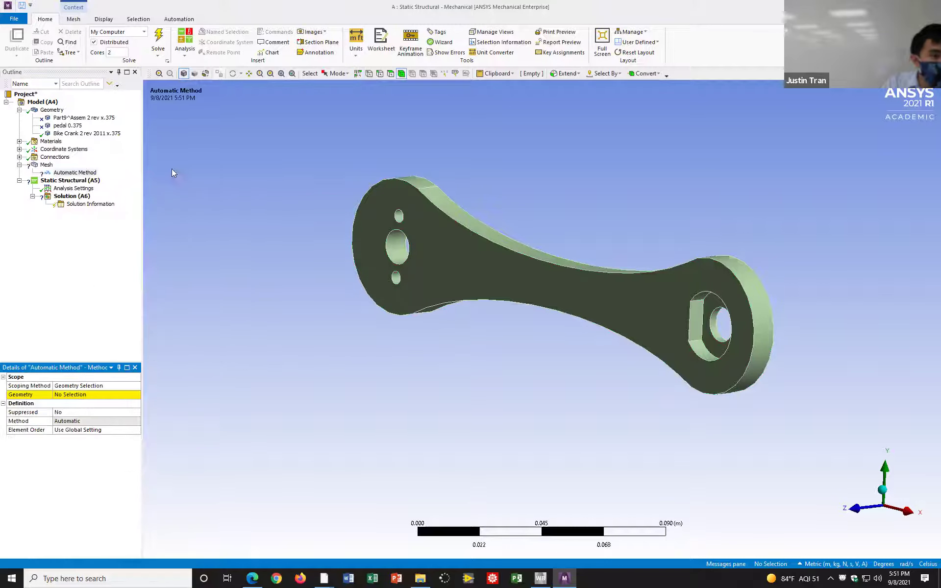
{"action": "right_click", "coordinate": [51, 165]}
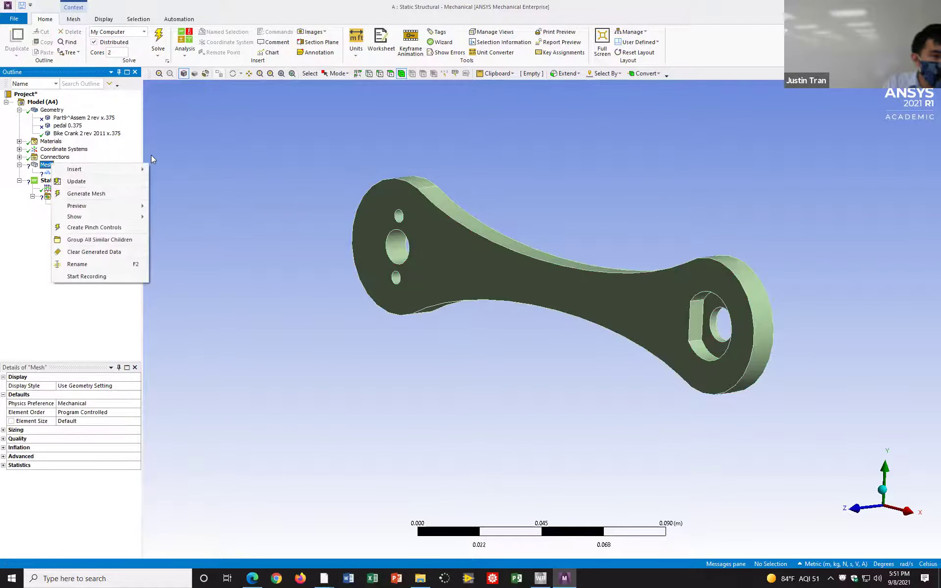
{"action": "mouse_move", "coordinate": [146, 169]}
{"action": "left_click", "coordinate": [175, 178]}
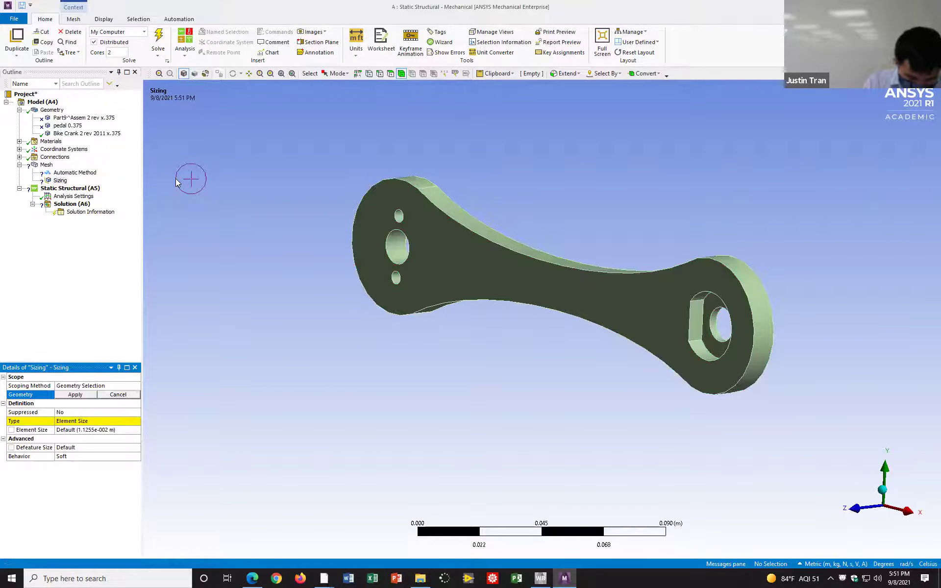
Insert a Fixed Support and a Force under Static Structural (A5).
{"action": "left_click", "coordinate": [65, 191]}
{"action": "right_click", "coordinate": [64, 190]}
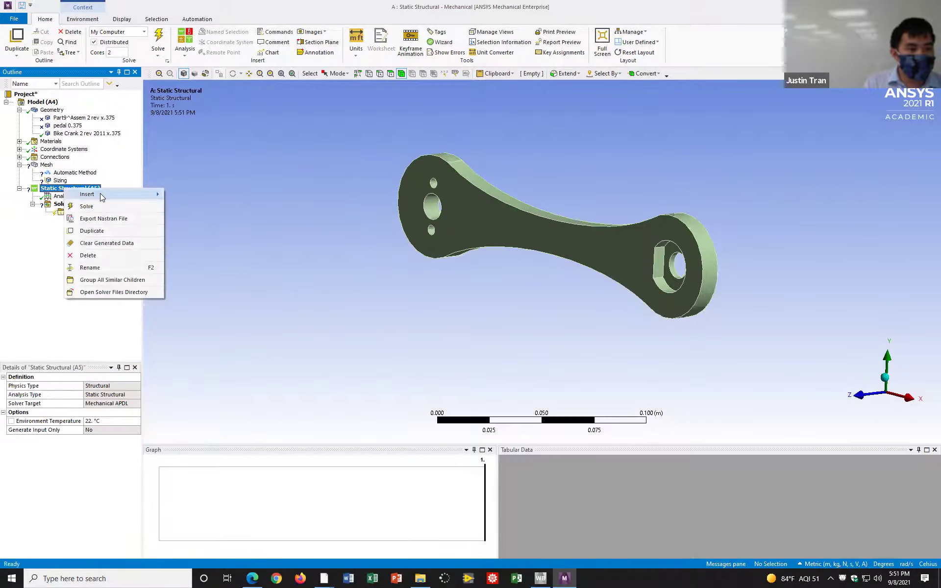
{"action": "mouse_move", "coordinate": [114, 195]}
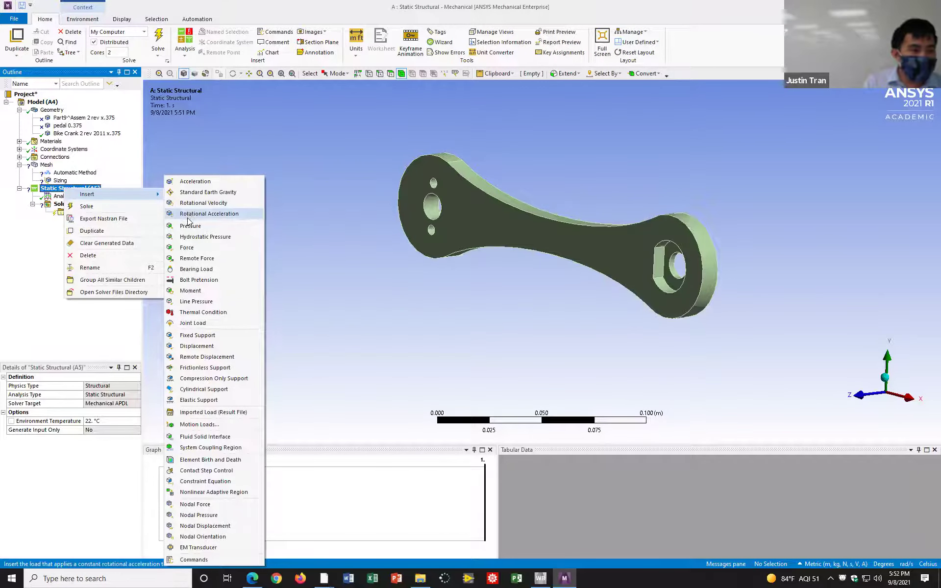
{"action": "left_click", "coordinate": [196, 336]}
{"action": "right_click", "coordinate": [75, 189]}
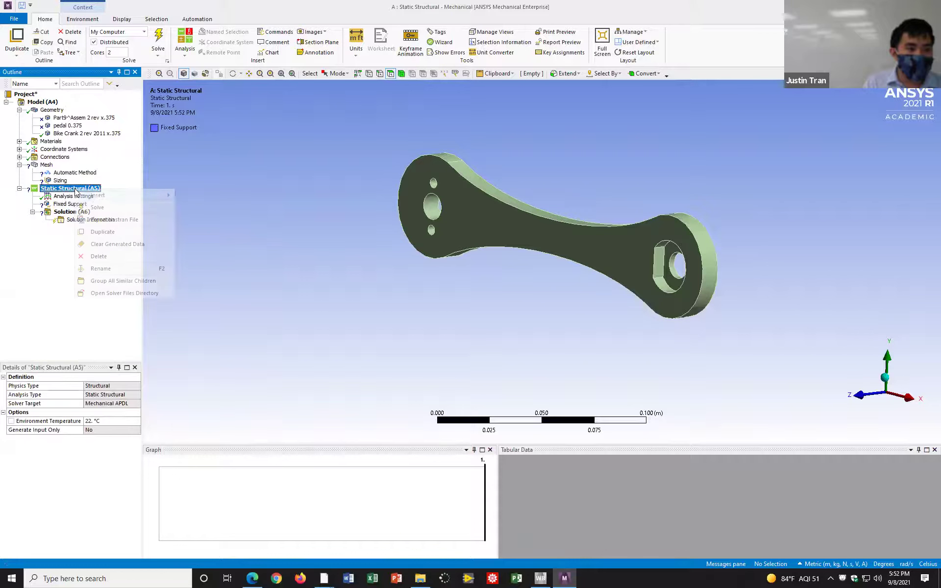
{"action": "mouse_move", "coordinate": [149, 196]}
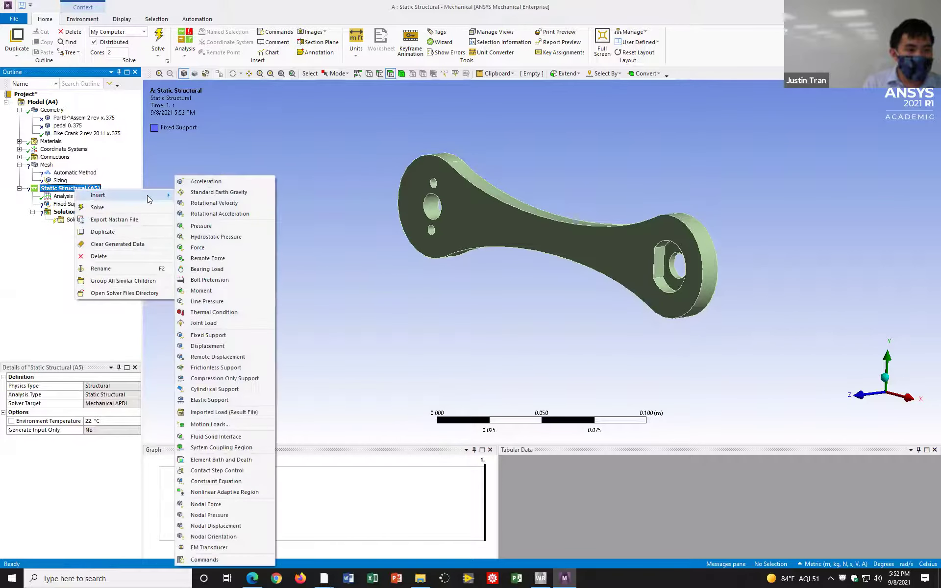
{"action": "left_click", "coordinate": [199, 248]}
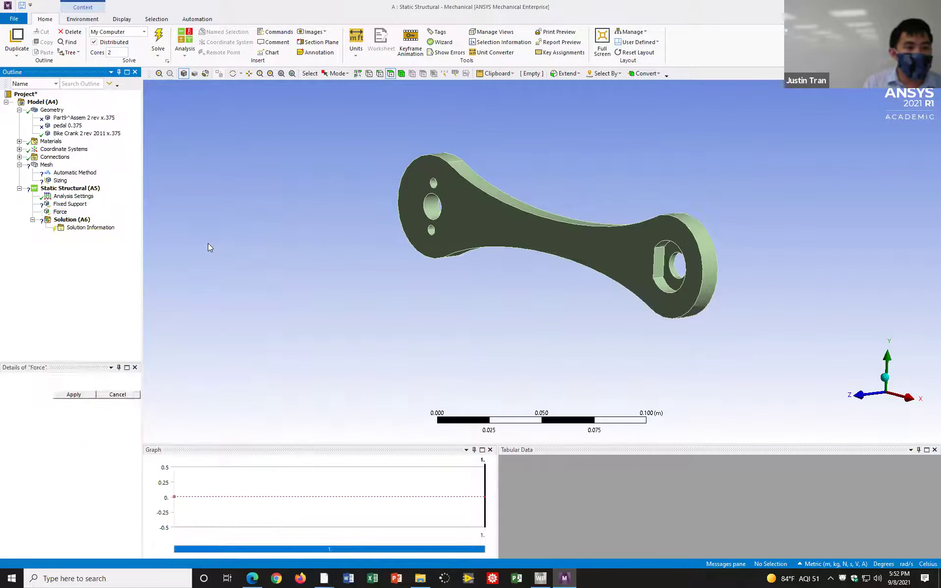